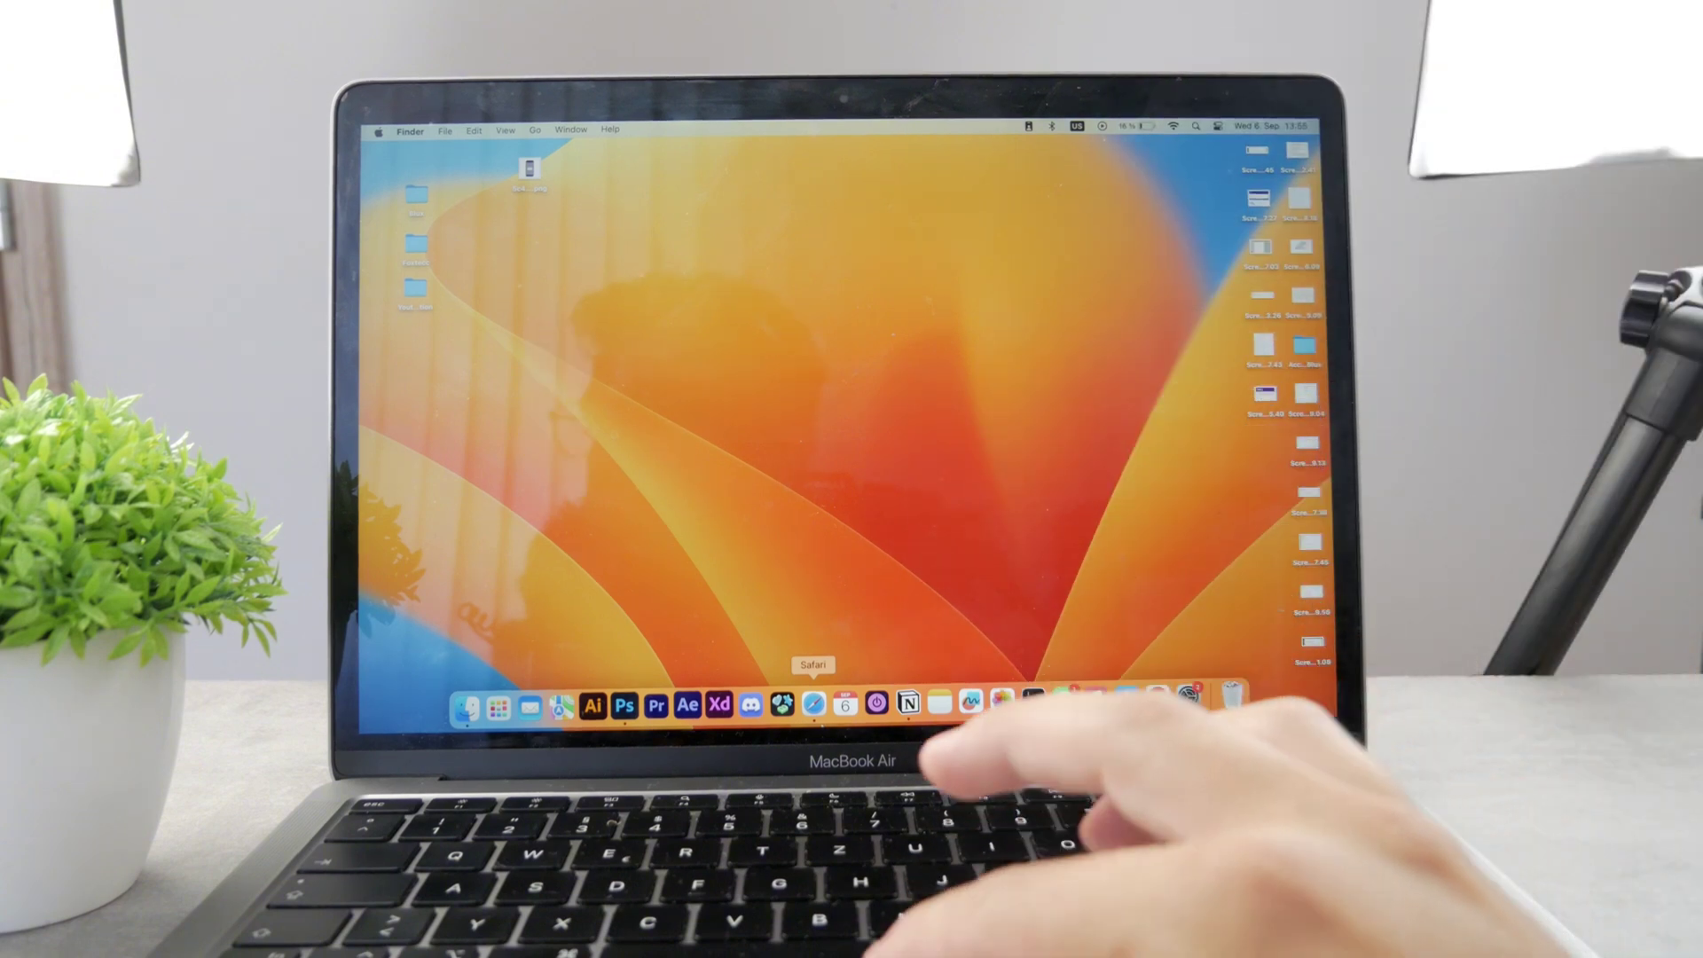
- Hide the Dock, open and close Mission Control, then open the Apple menu
key("alt+super+d")
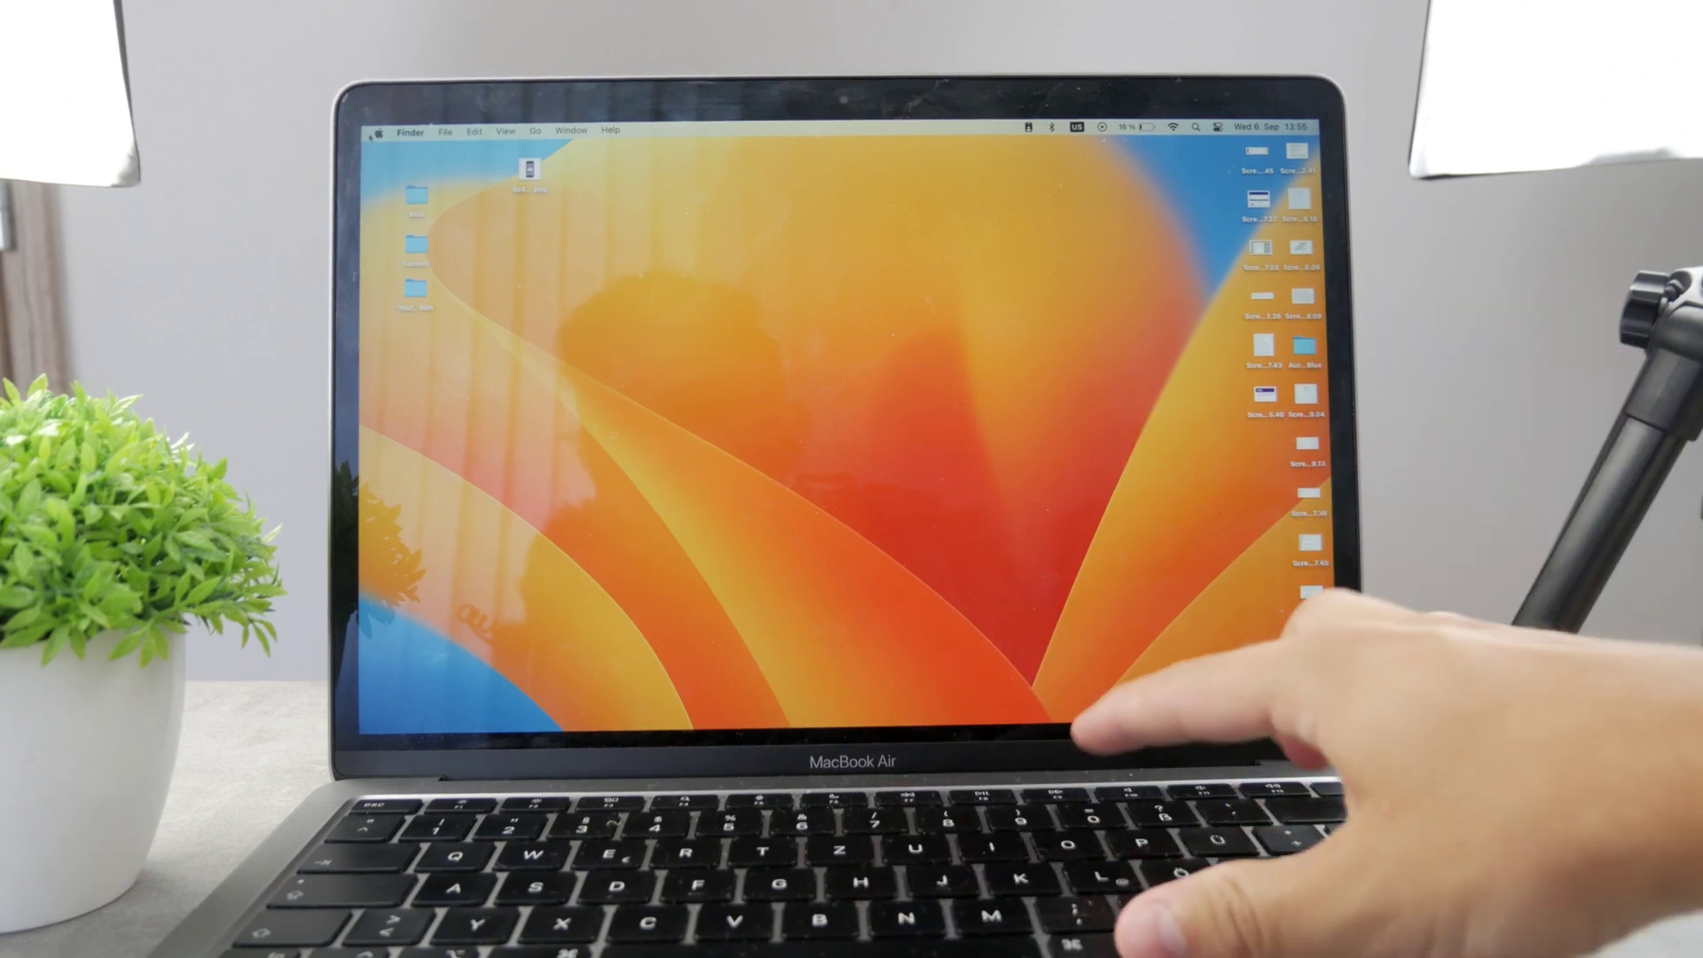
key("alt+super+equal")
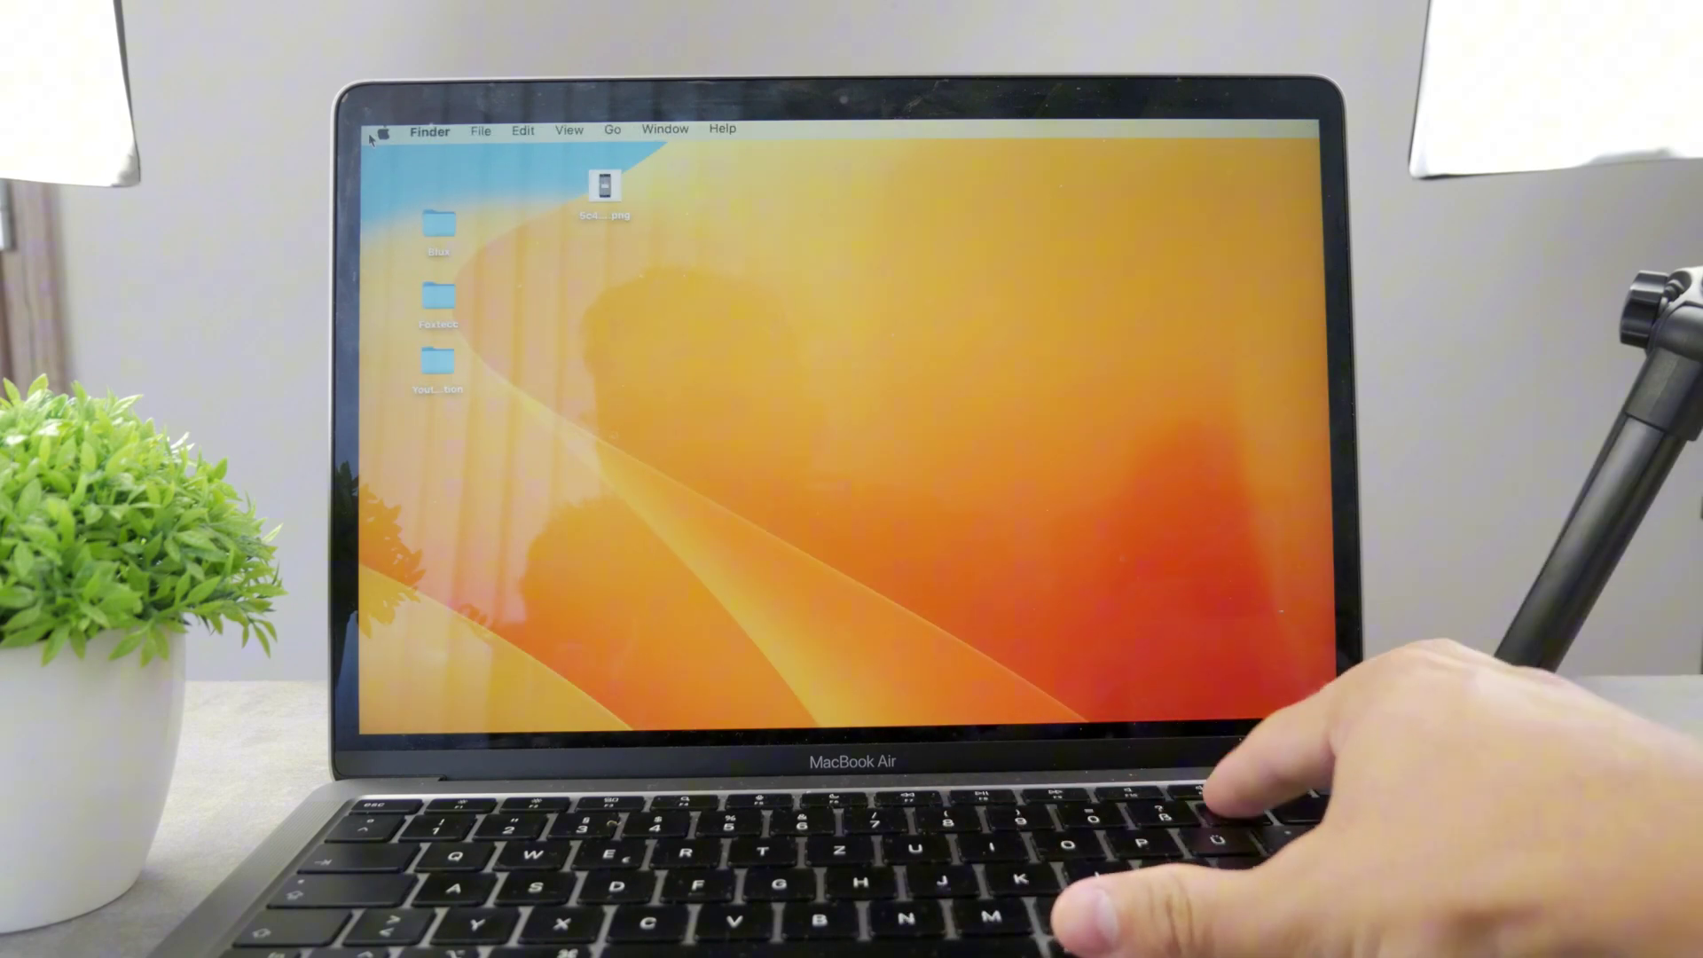
key("alt+super+equal")
key("ctrl+Up")
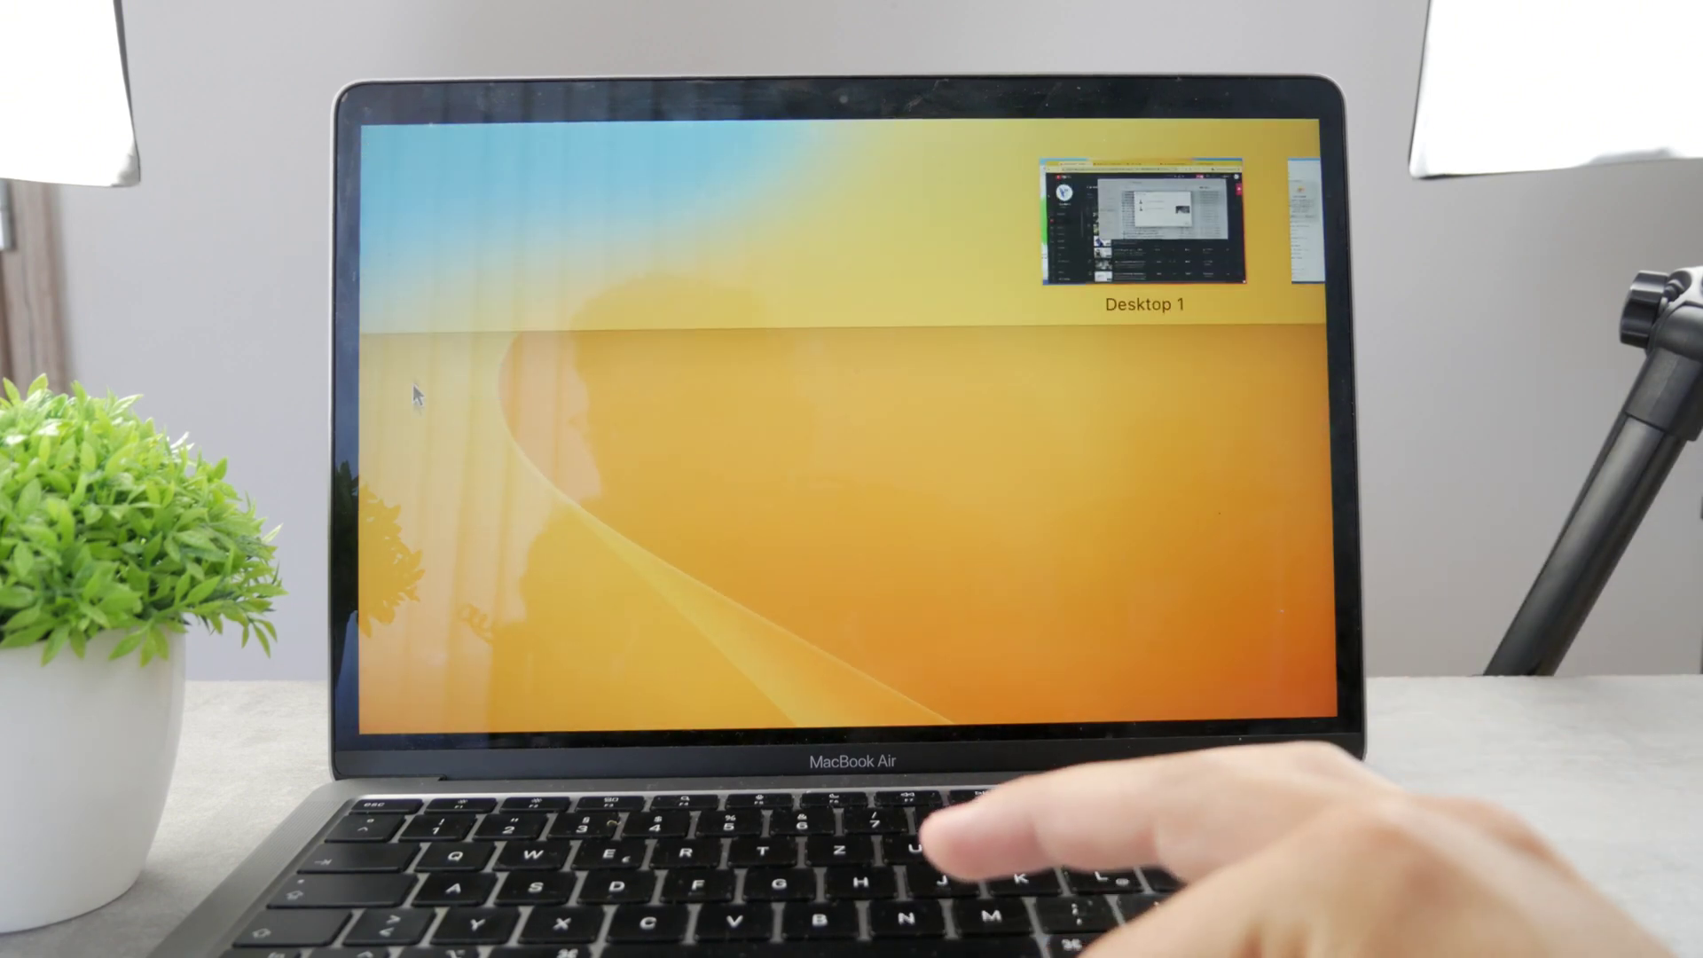
key("ctrl+Up")
left_click(396, 139)
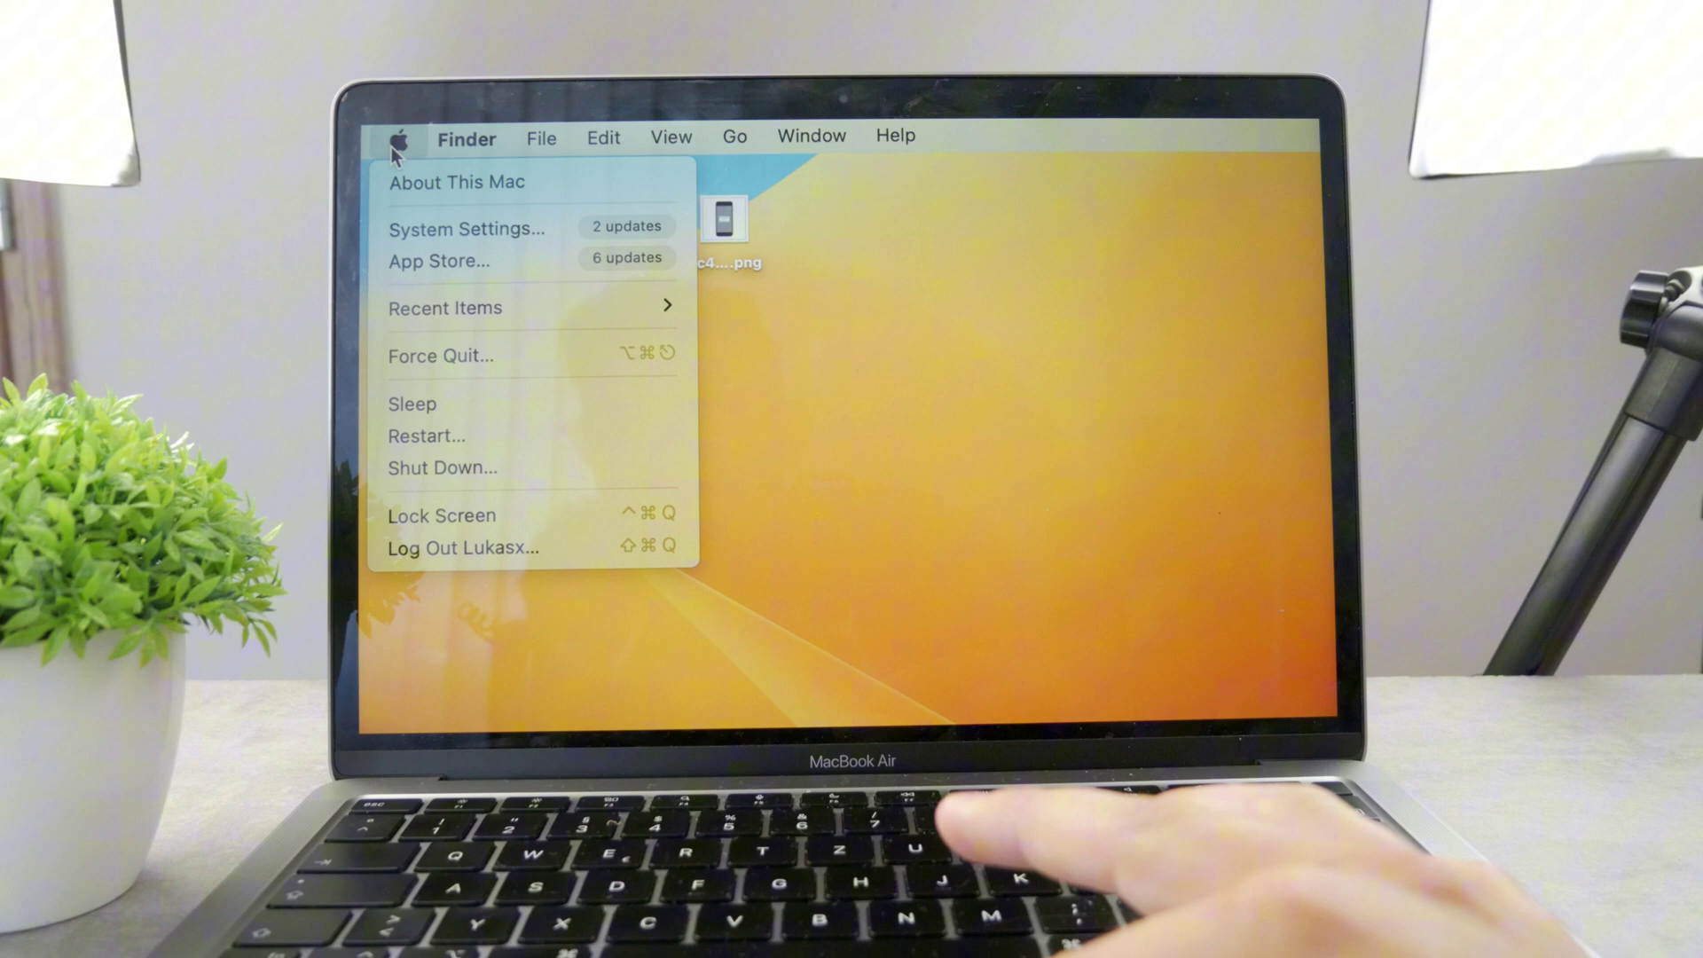
- Open About This Mac and drag its MacBook Air M1 2020 window to the centre
left_click(464, 185)
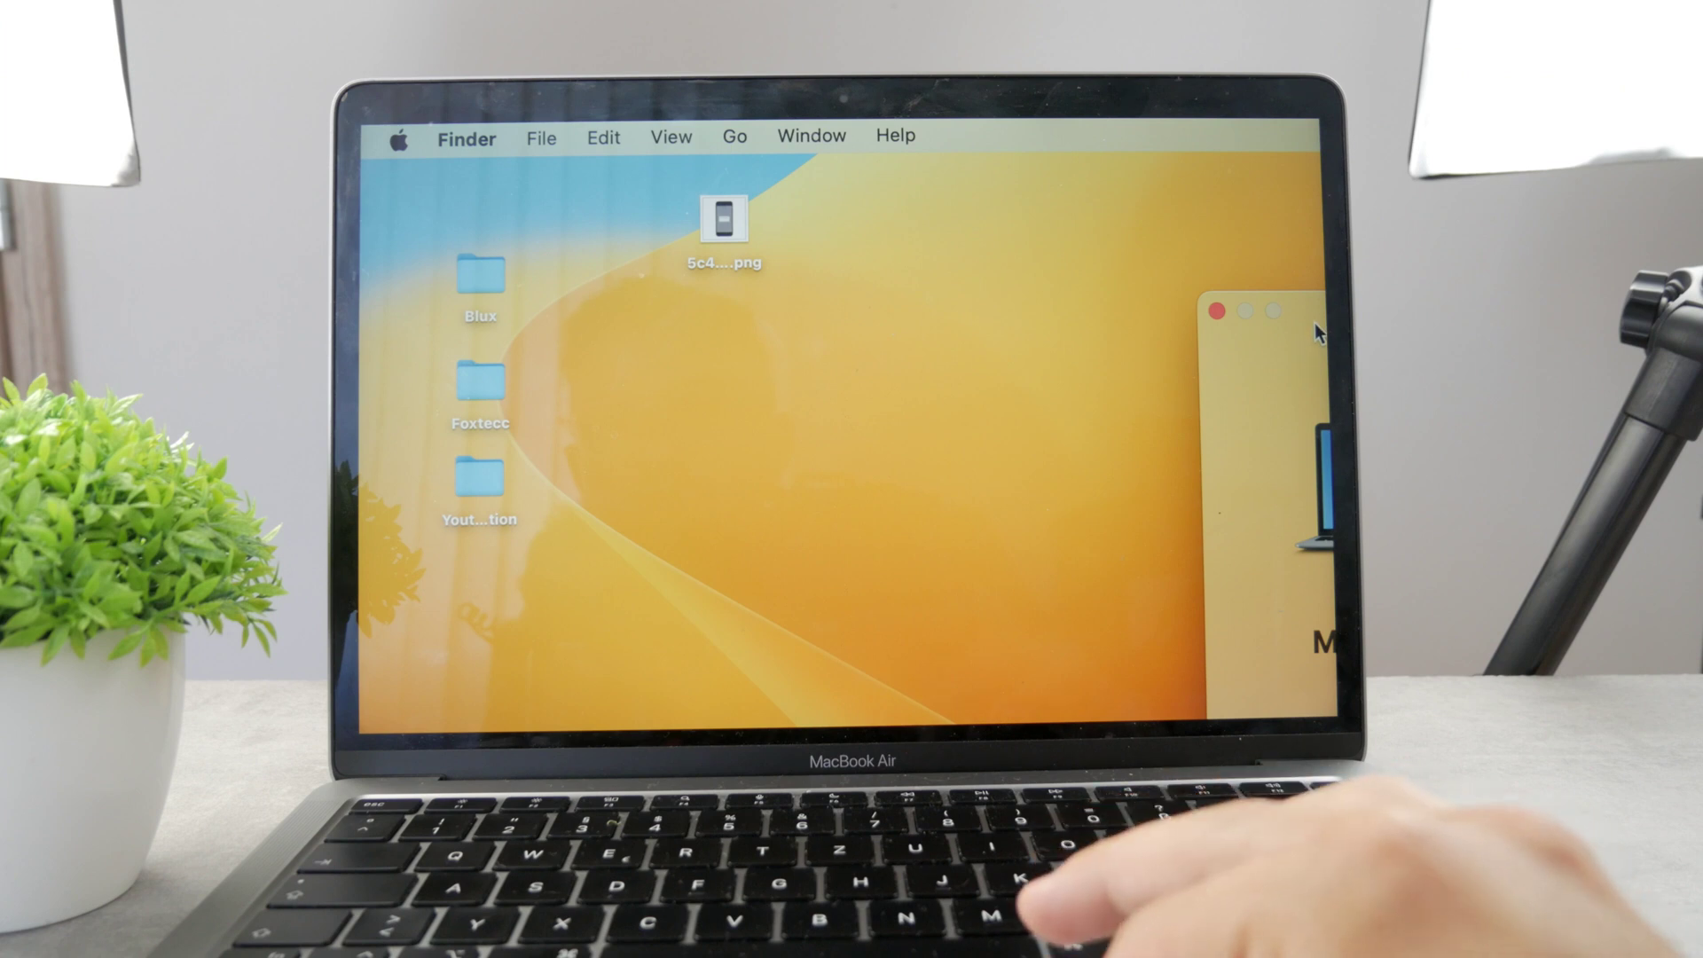
left_click_drag(1315, 329, 1121, 343)
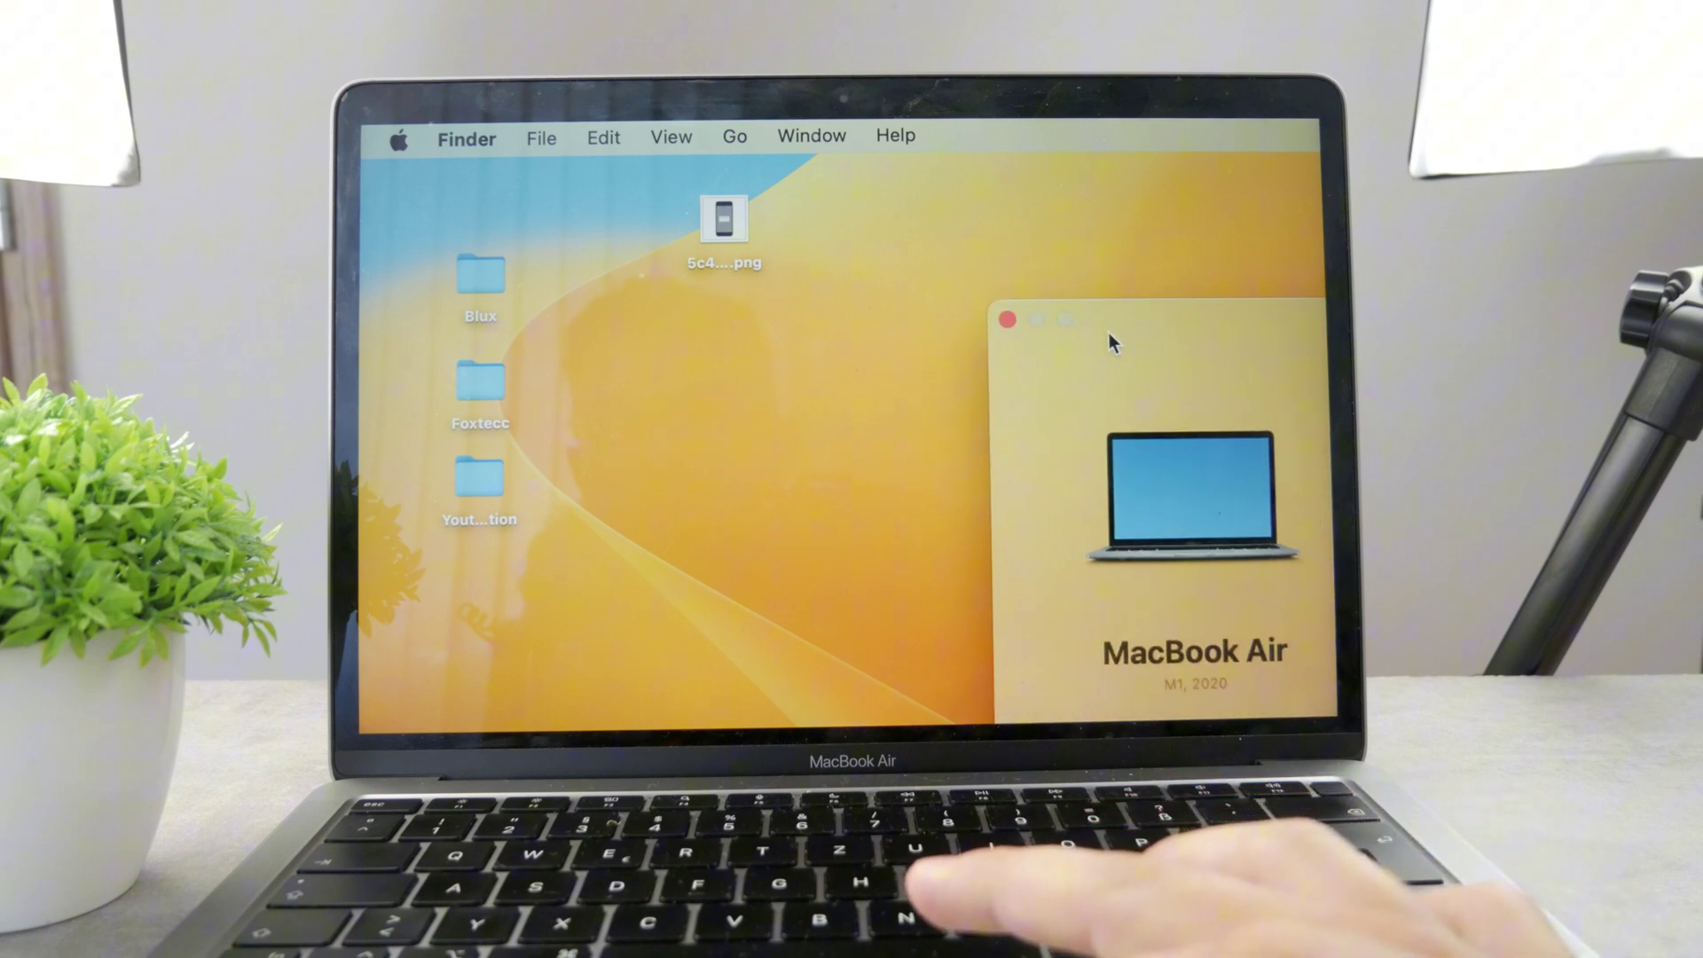
left_click_drag(1108, 331, 767, 274)
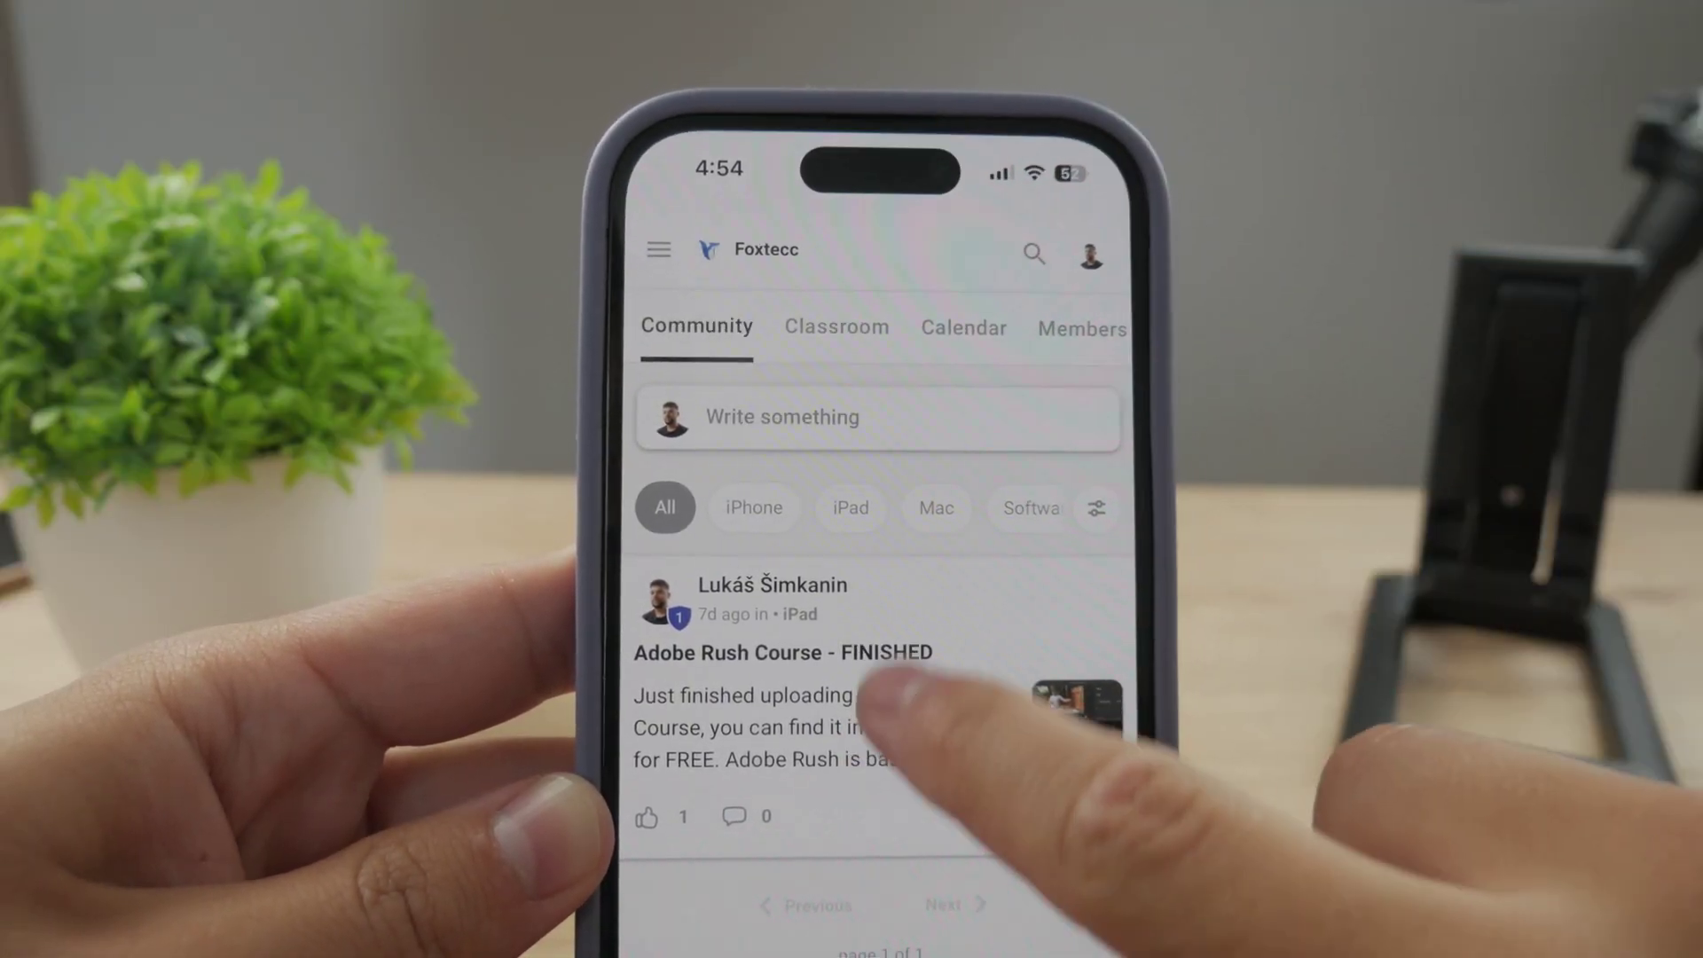
- Open the Adobe Rush Course in the Foxtecc classroom and show its lesson list
left_click(825, 692)
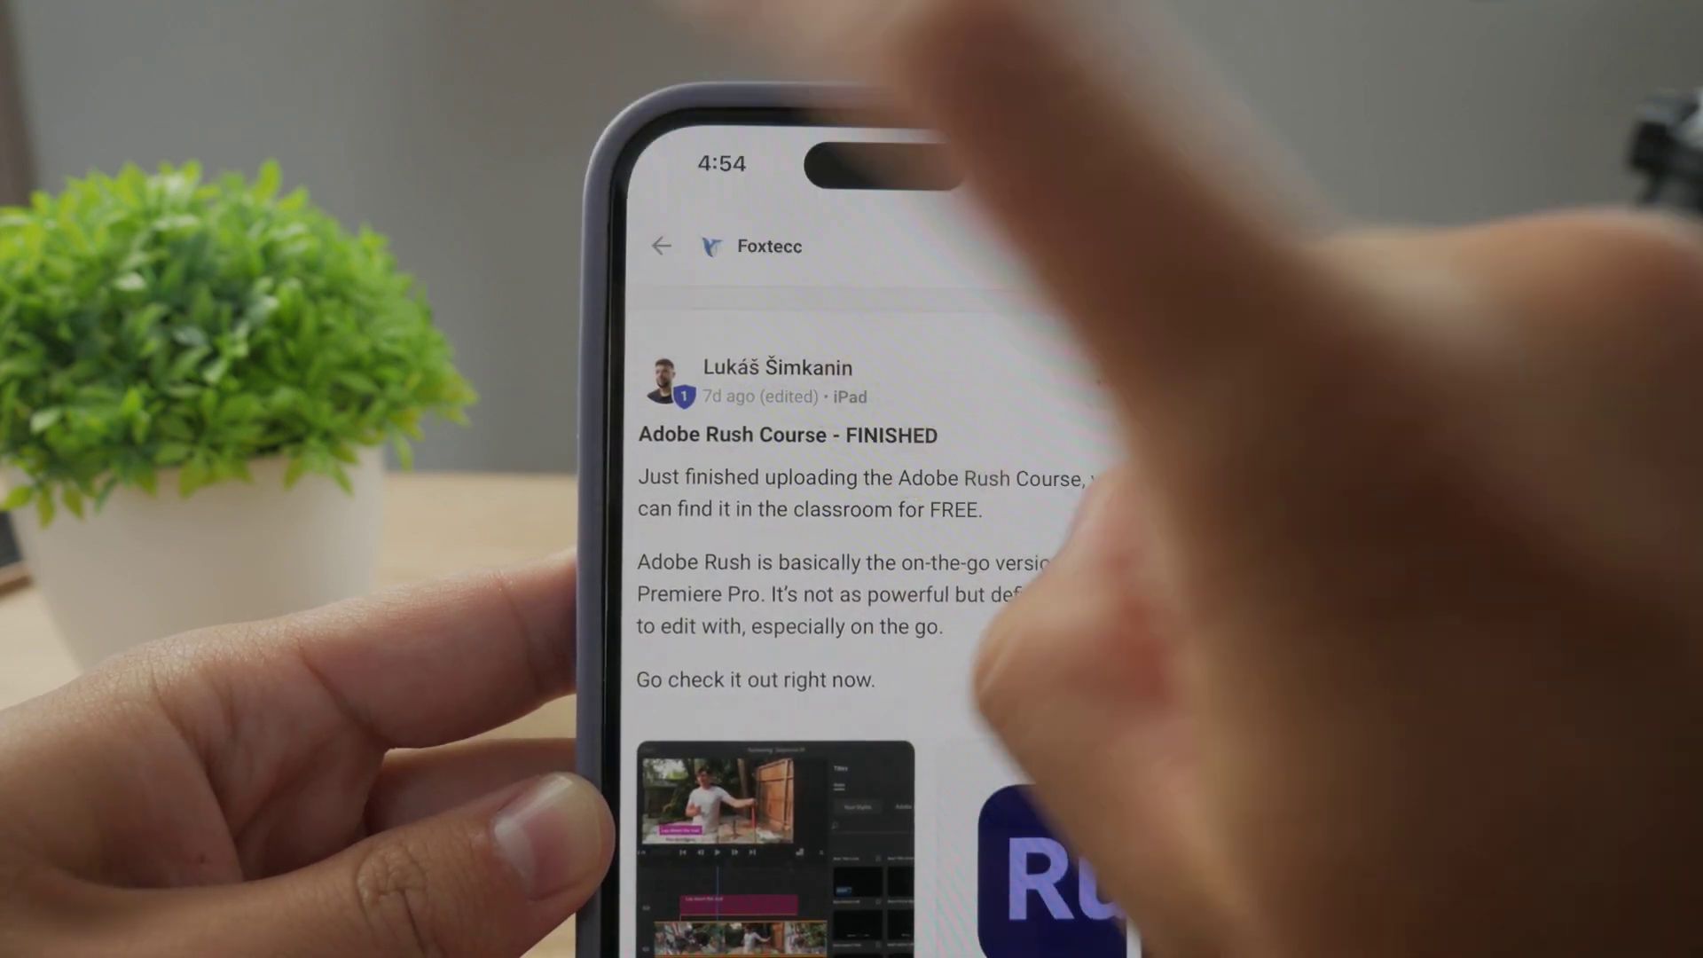
left_click(662, 245)
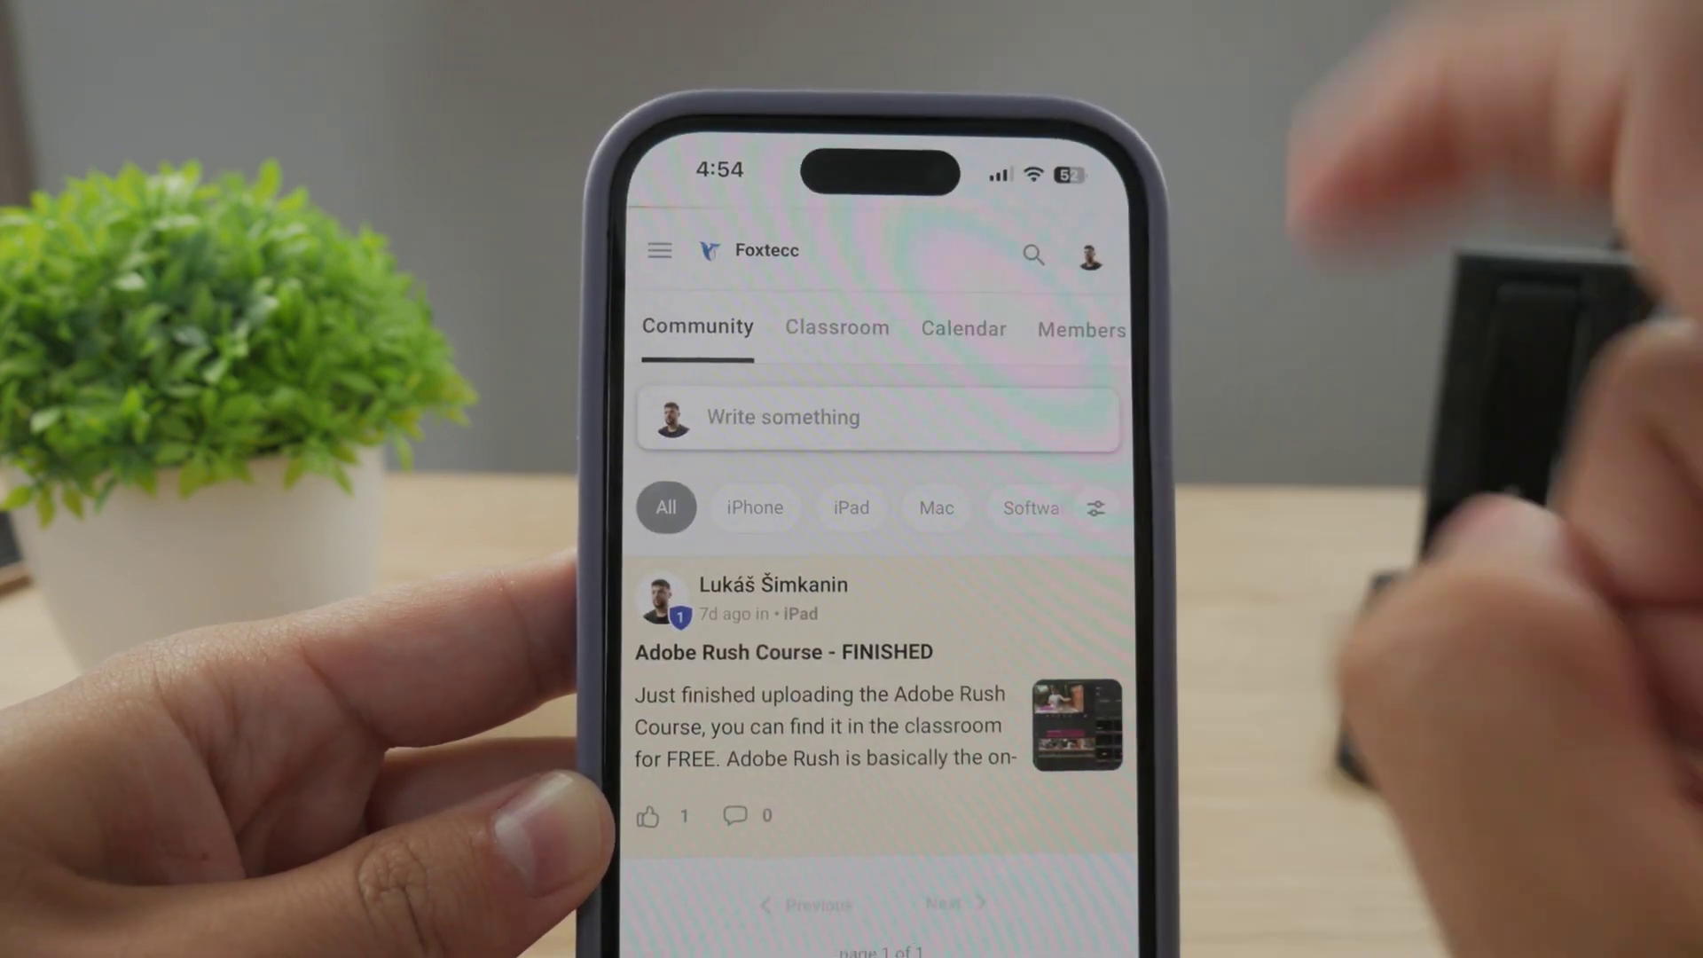
left_click(836, 320)
left_click(878, 558)
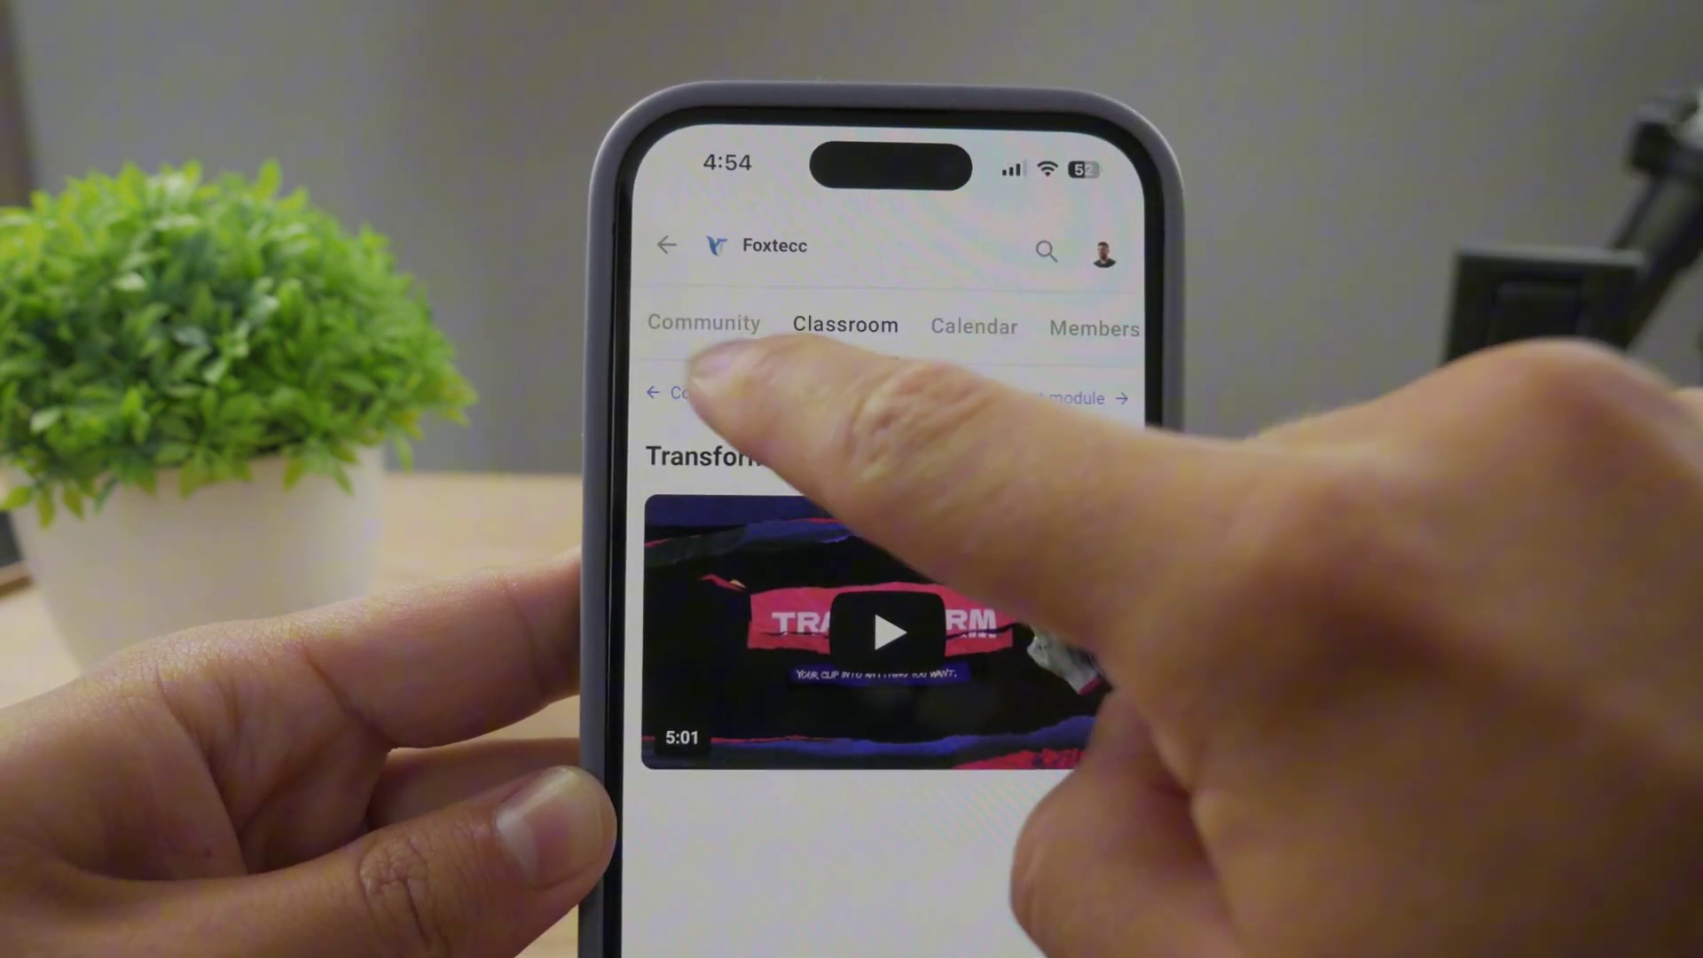
left_click(709, 393)
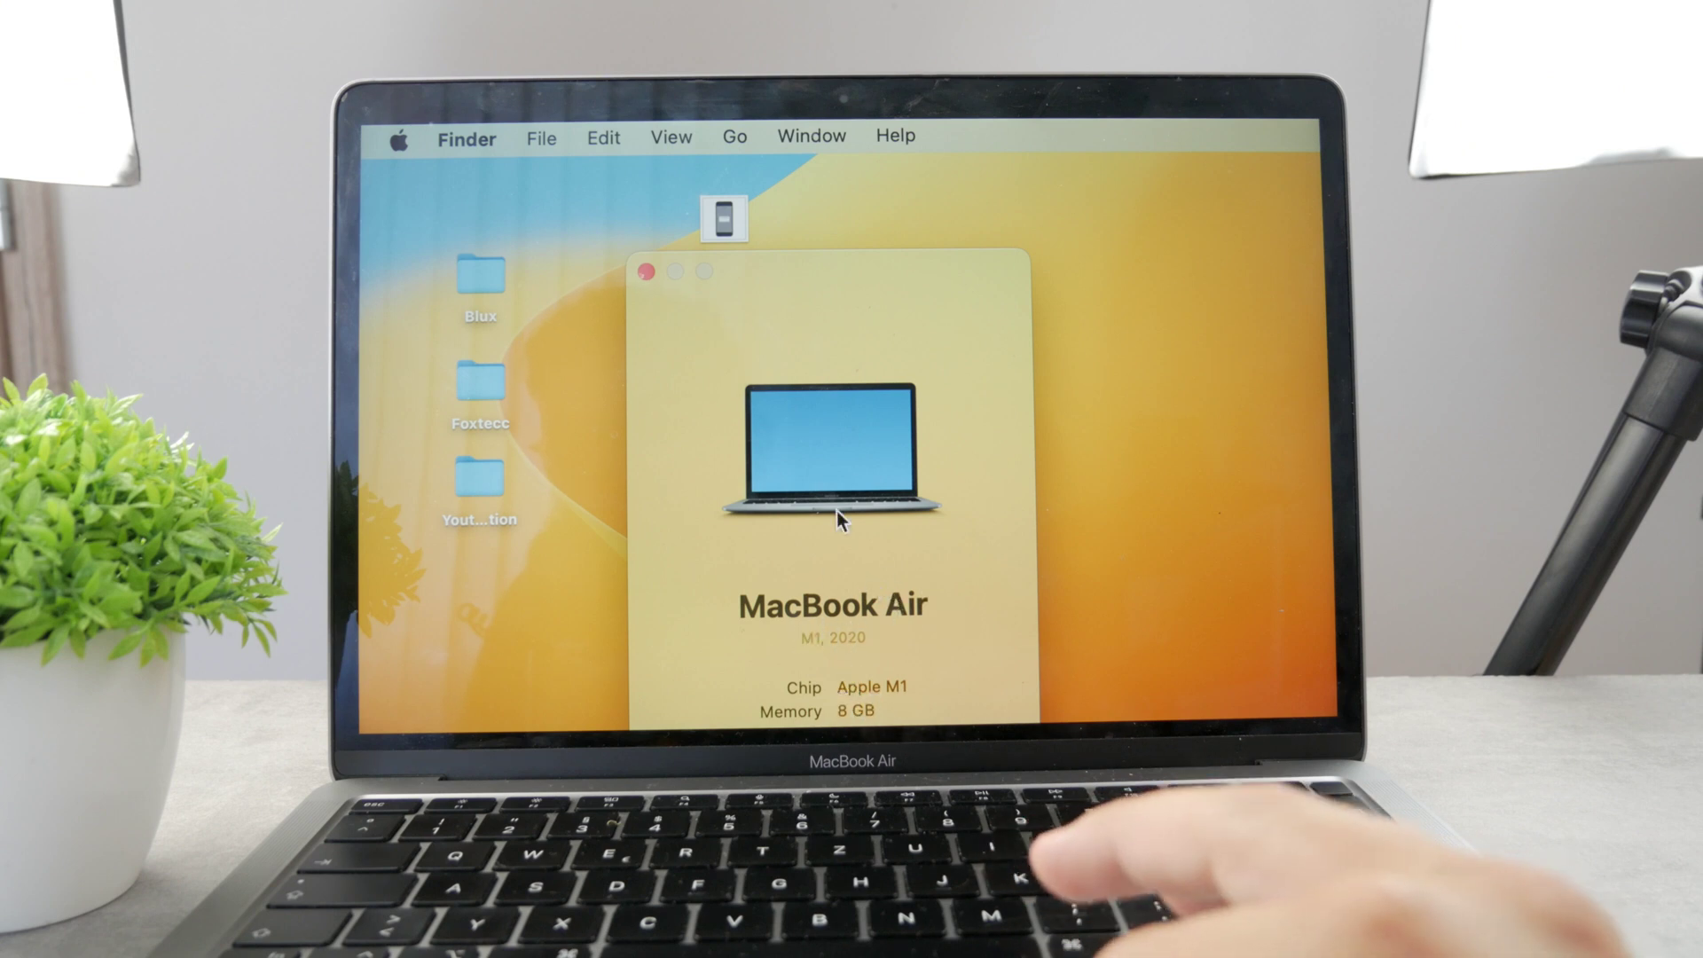
- Close the About This Mac window with its red close button
left_click(650, 271)
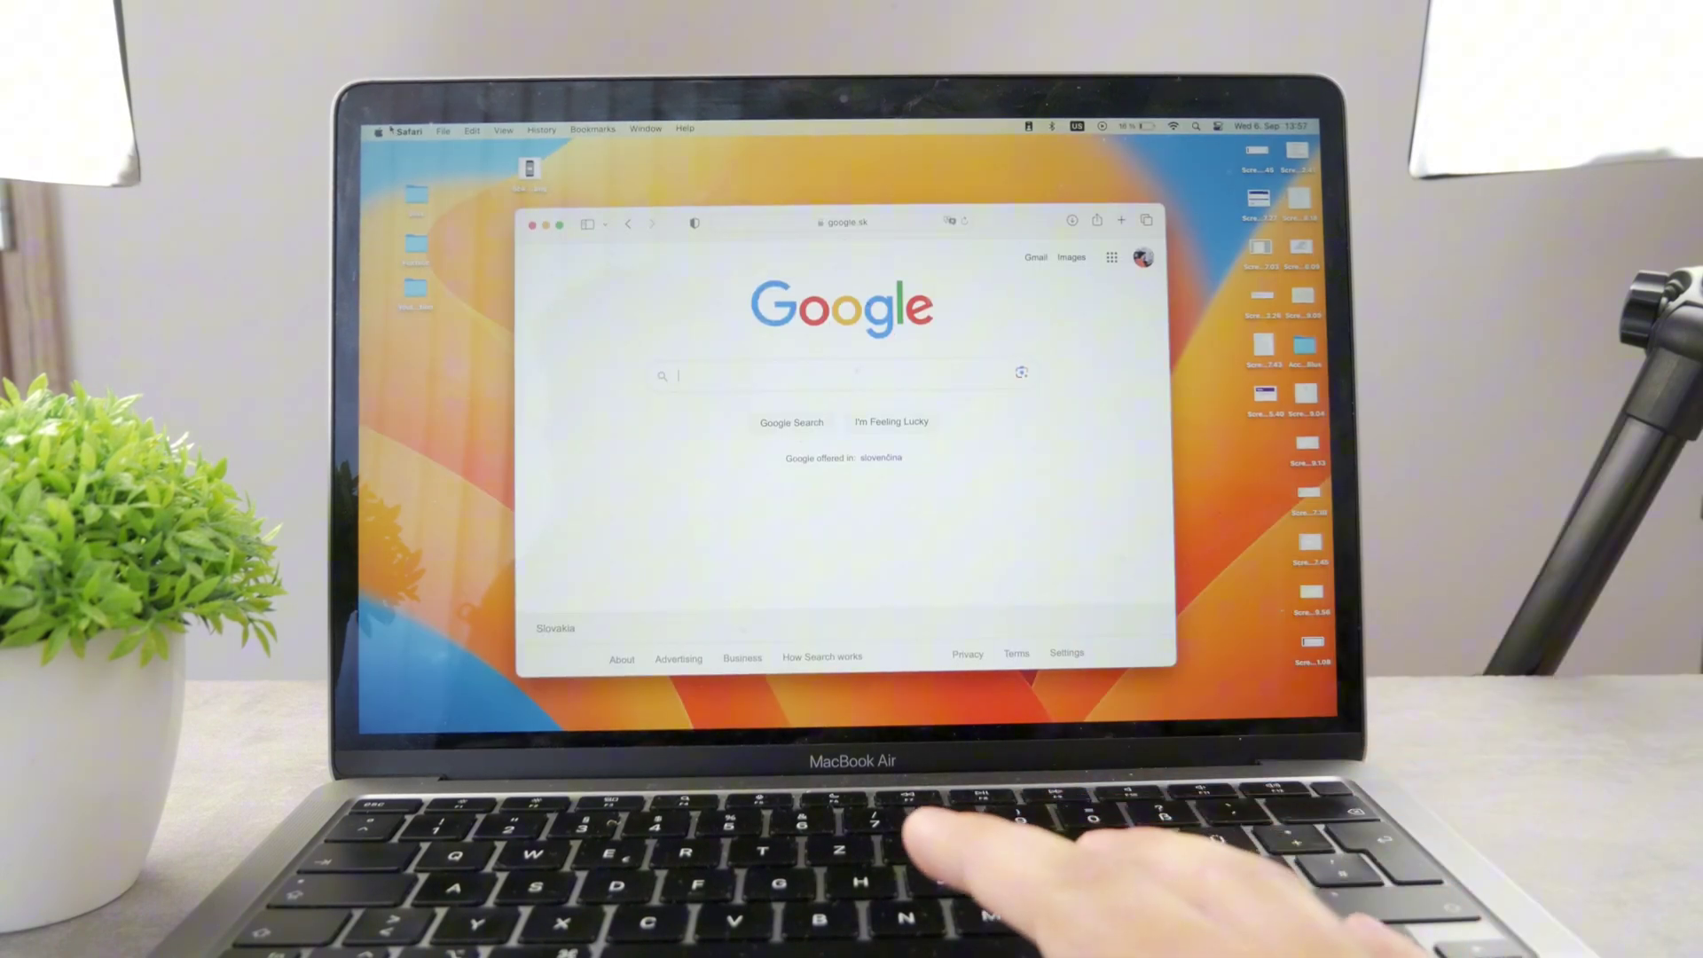
- Search Google for 'serial number mac check'
left_click(378, 130)
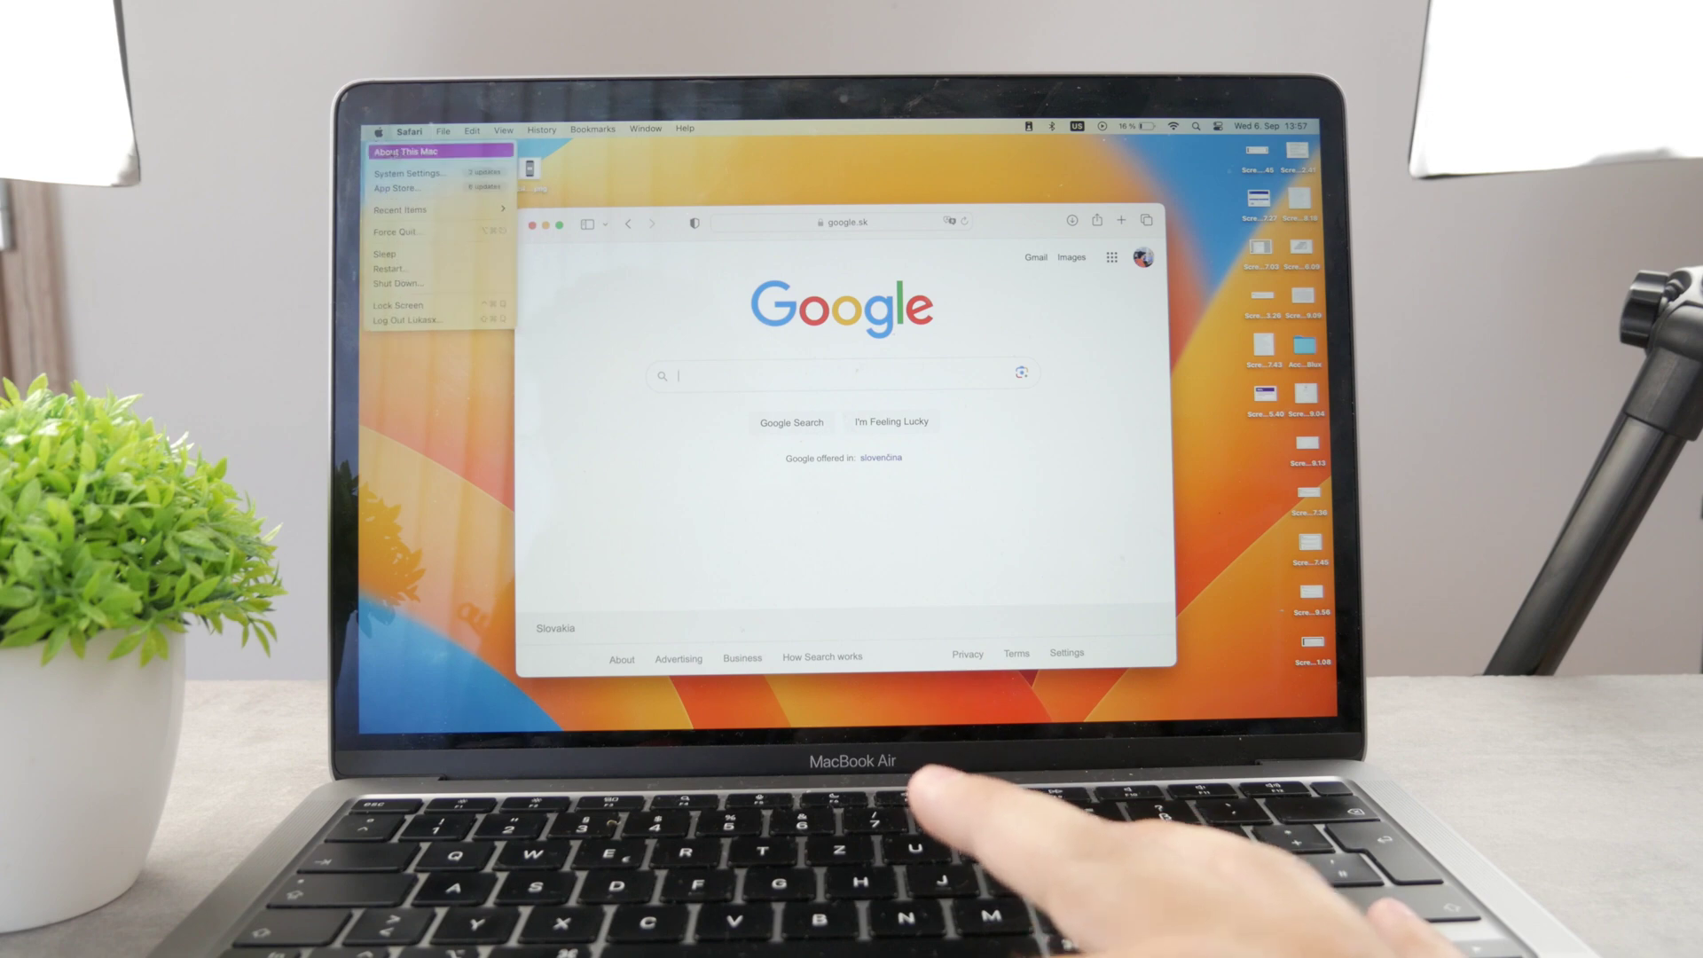
left_click(702, 372)
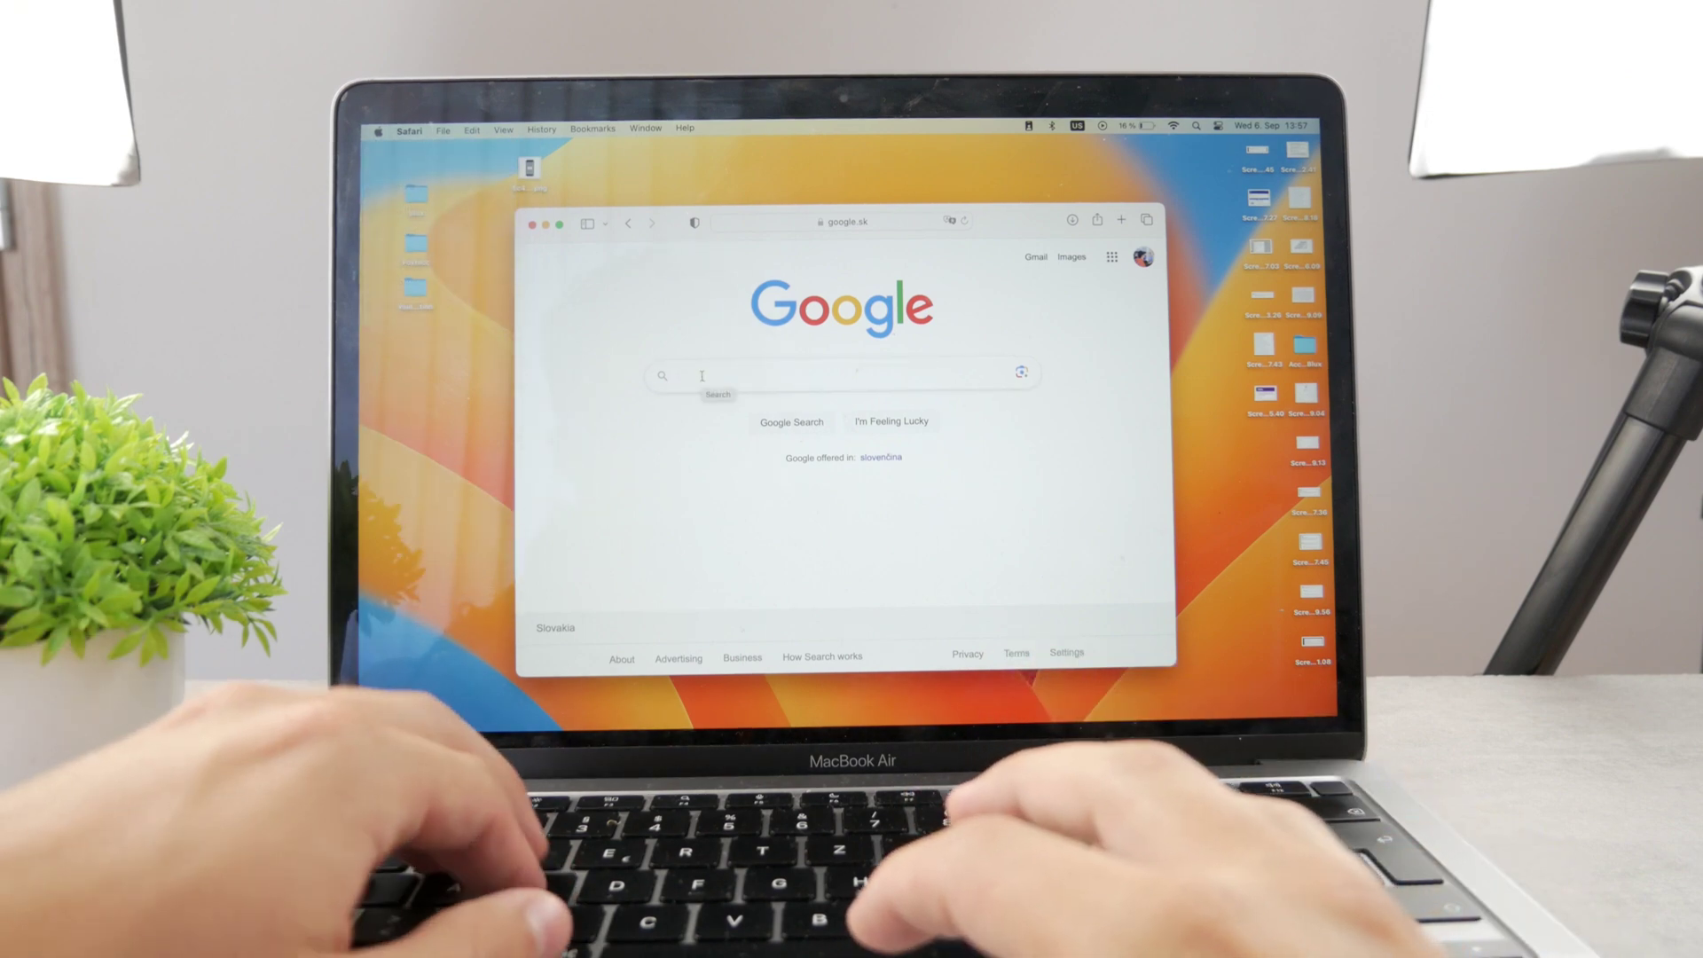
type("serial number ")
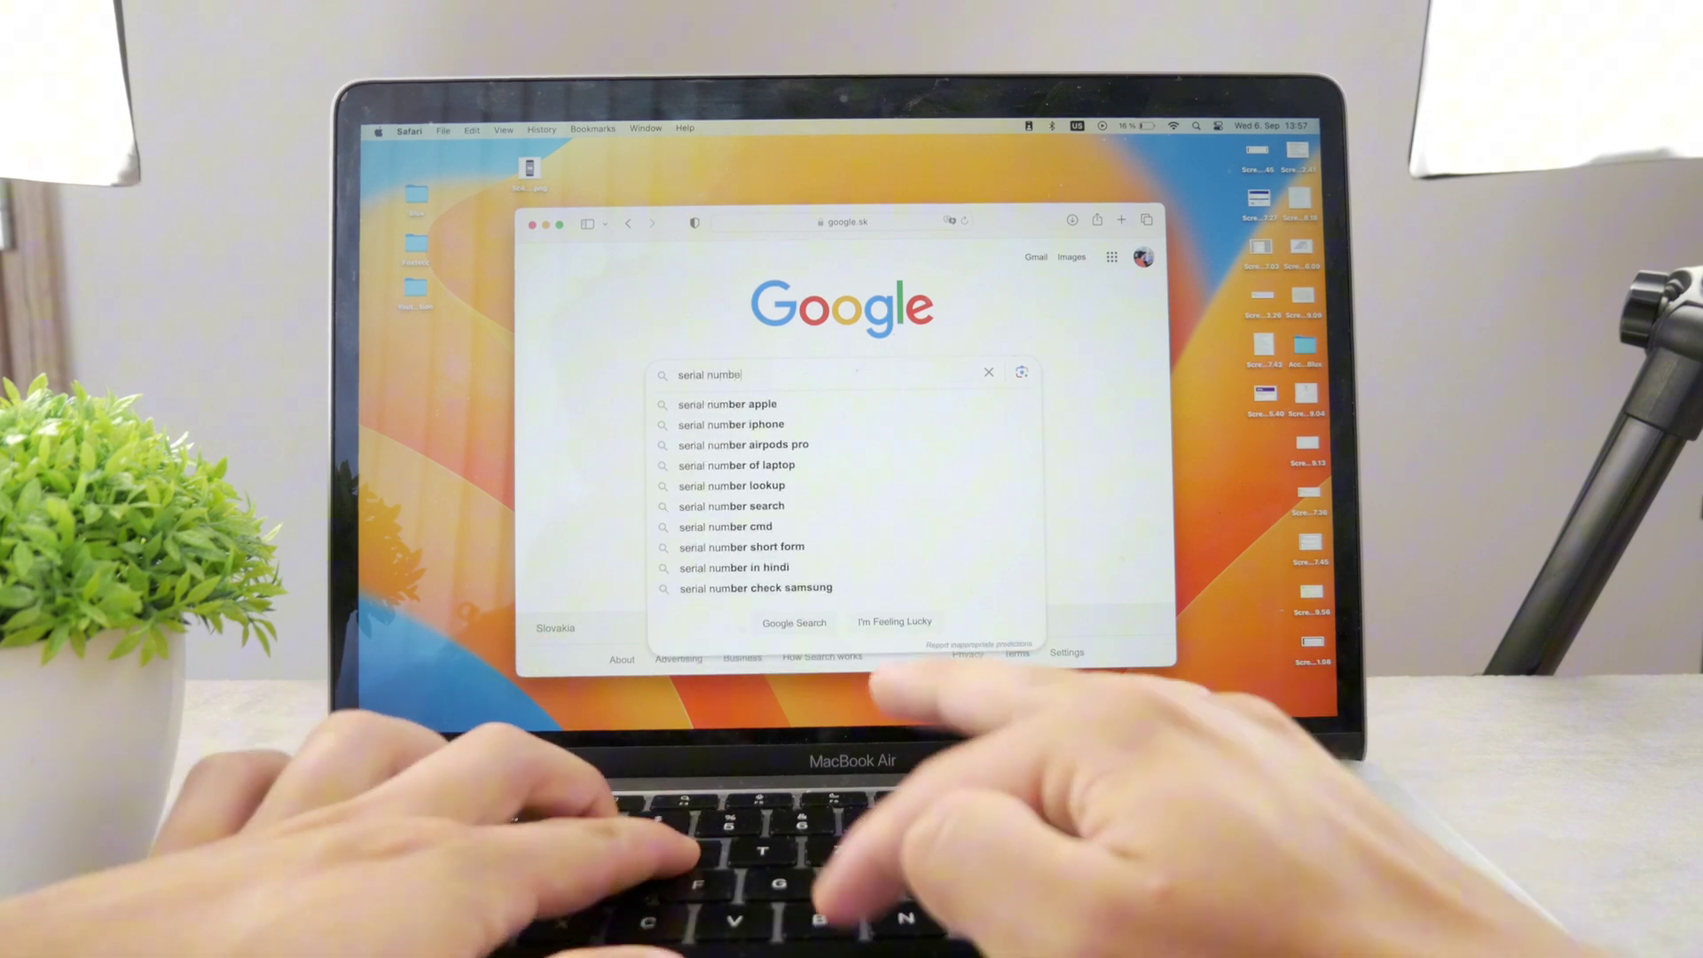
type("mac check")
key("Return")
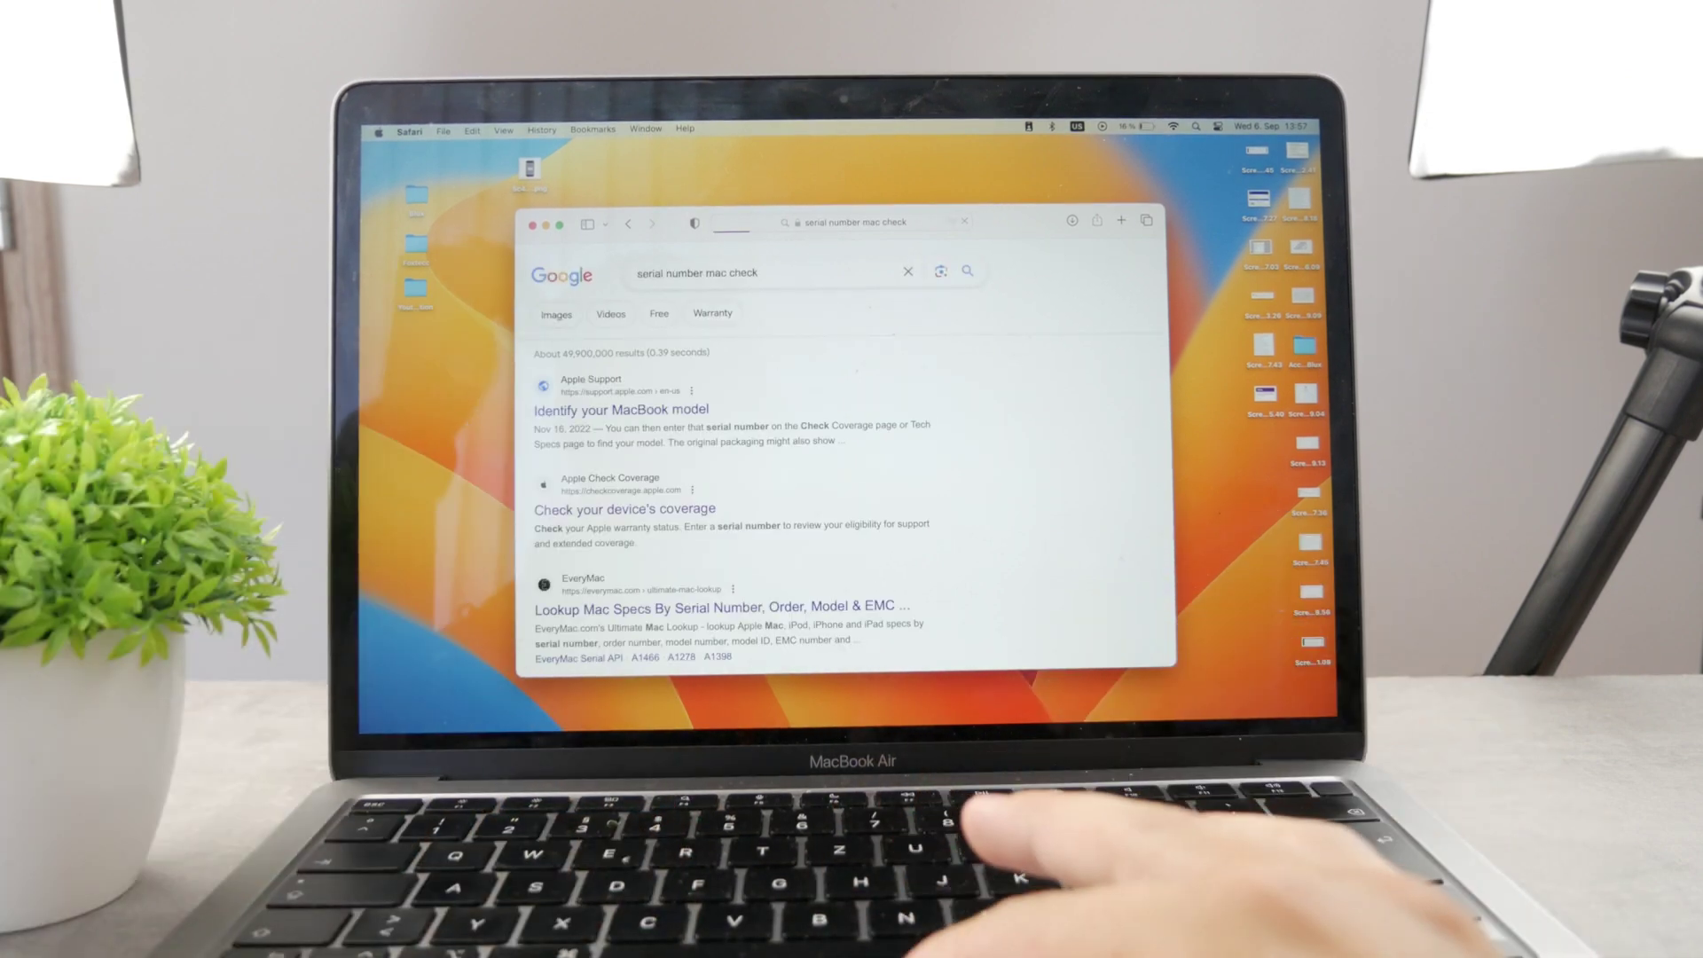
scroll(707, 467, "down", 1)
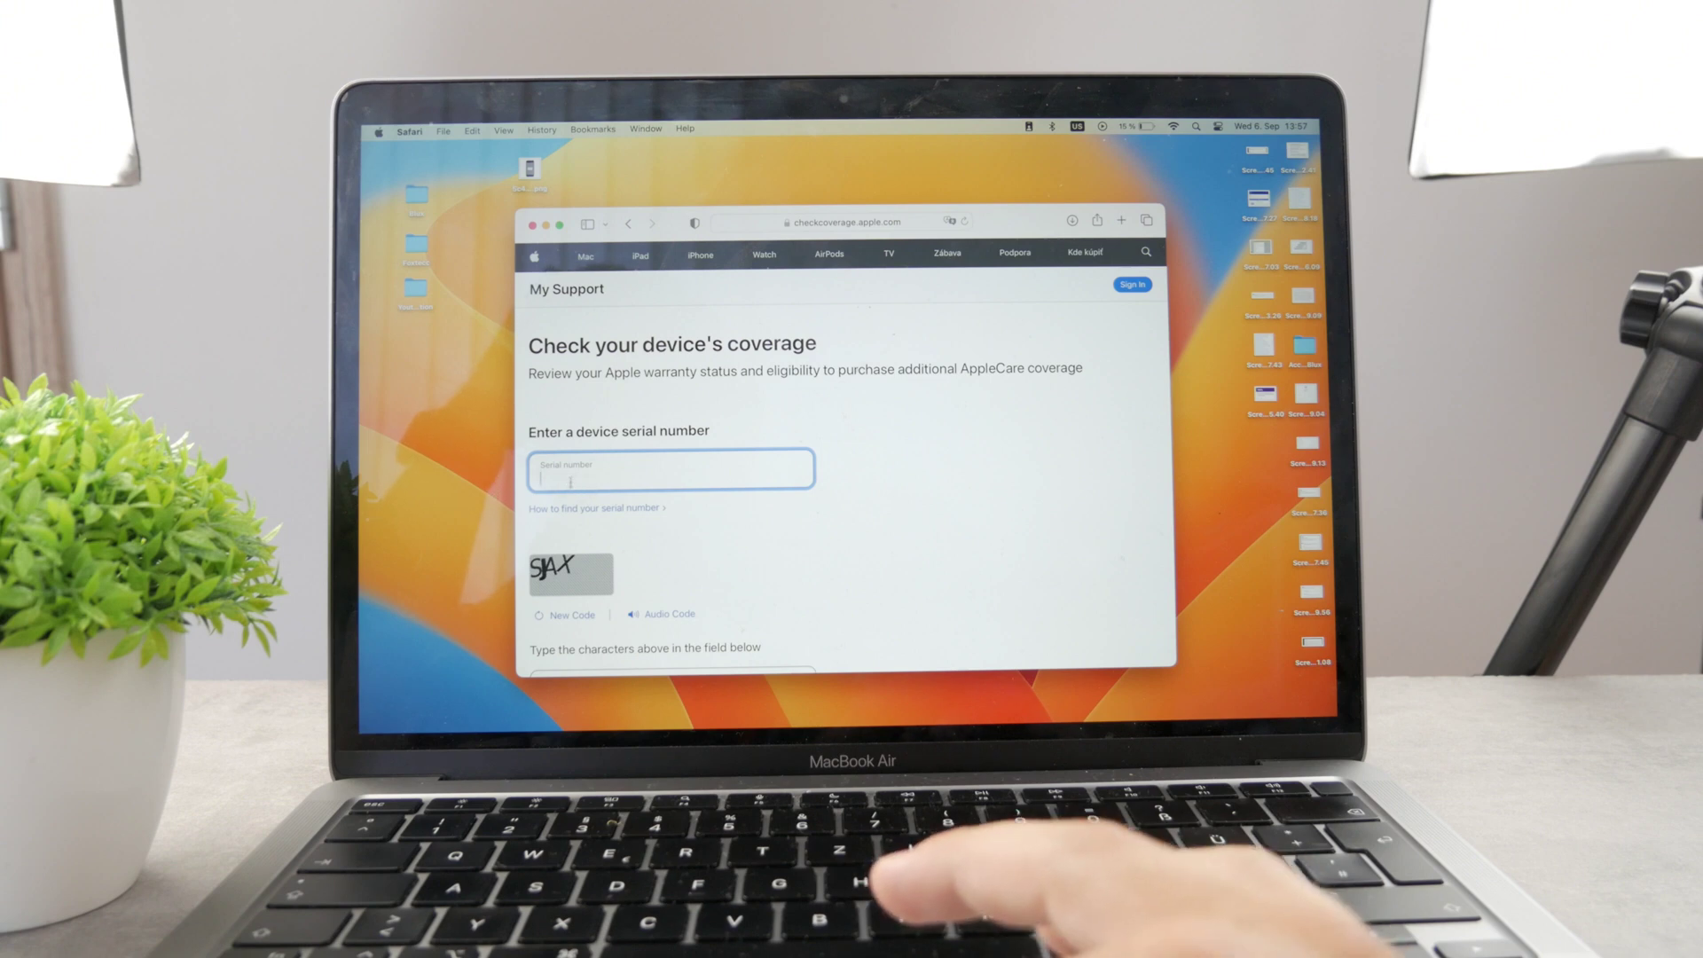
scroll(576, 540, "down", 3)
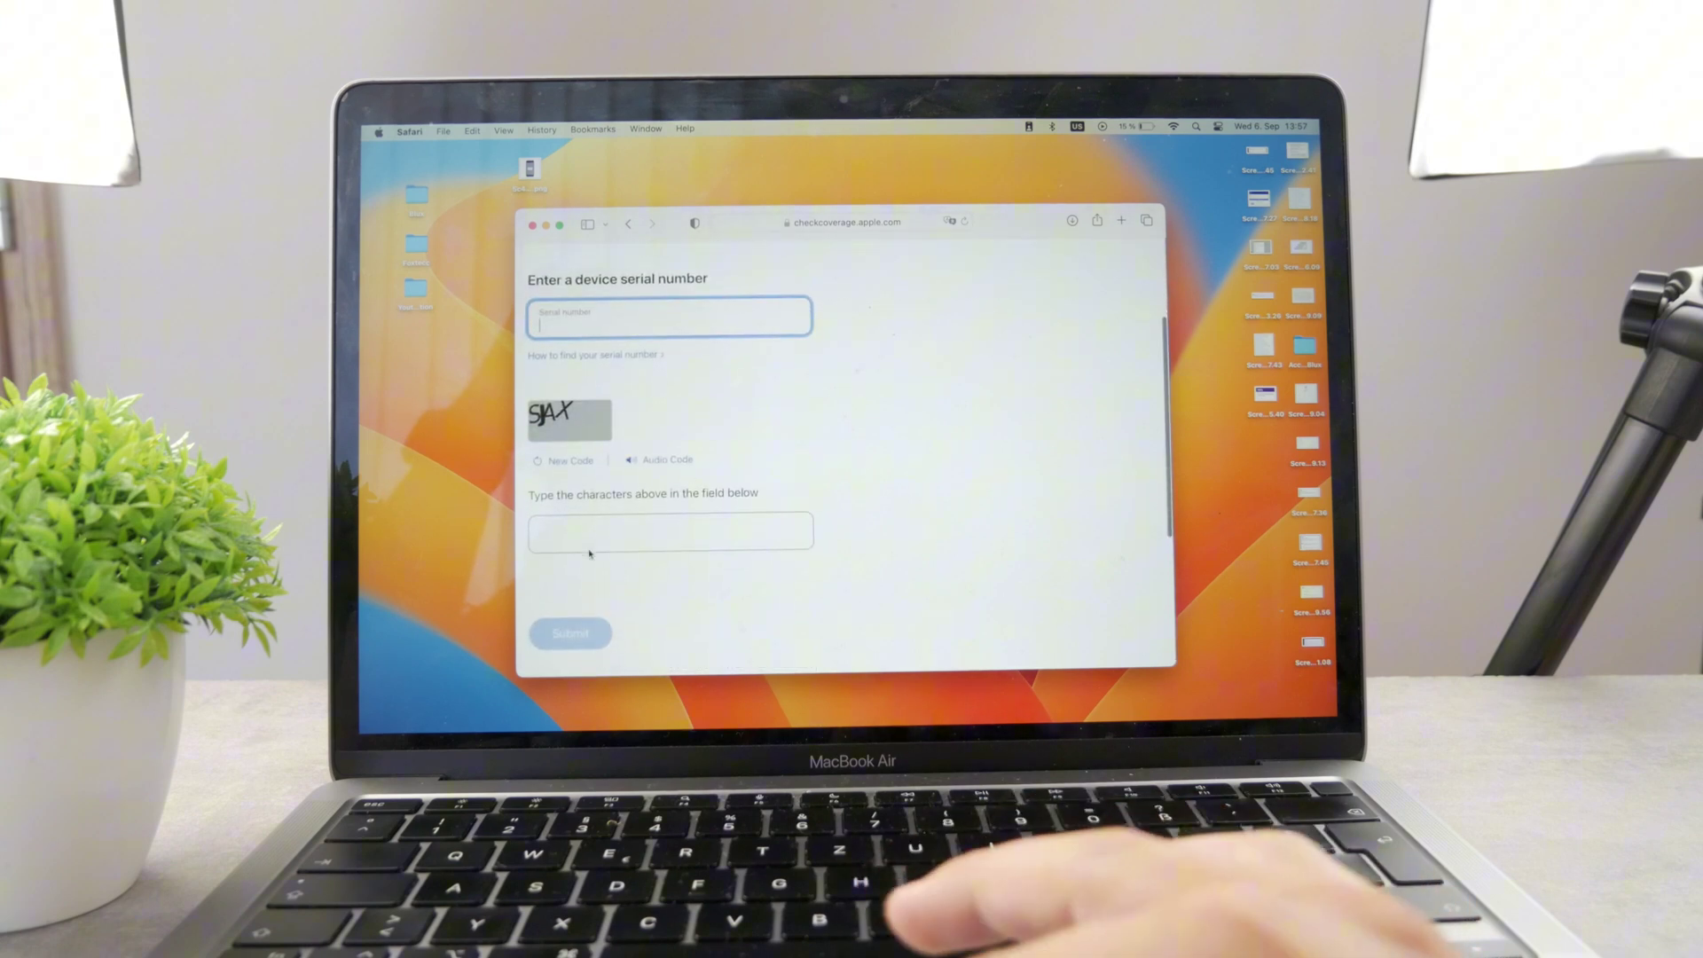
scroll(670, 399, "up", 3)
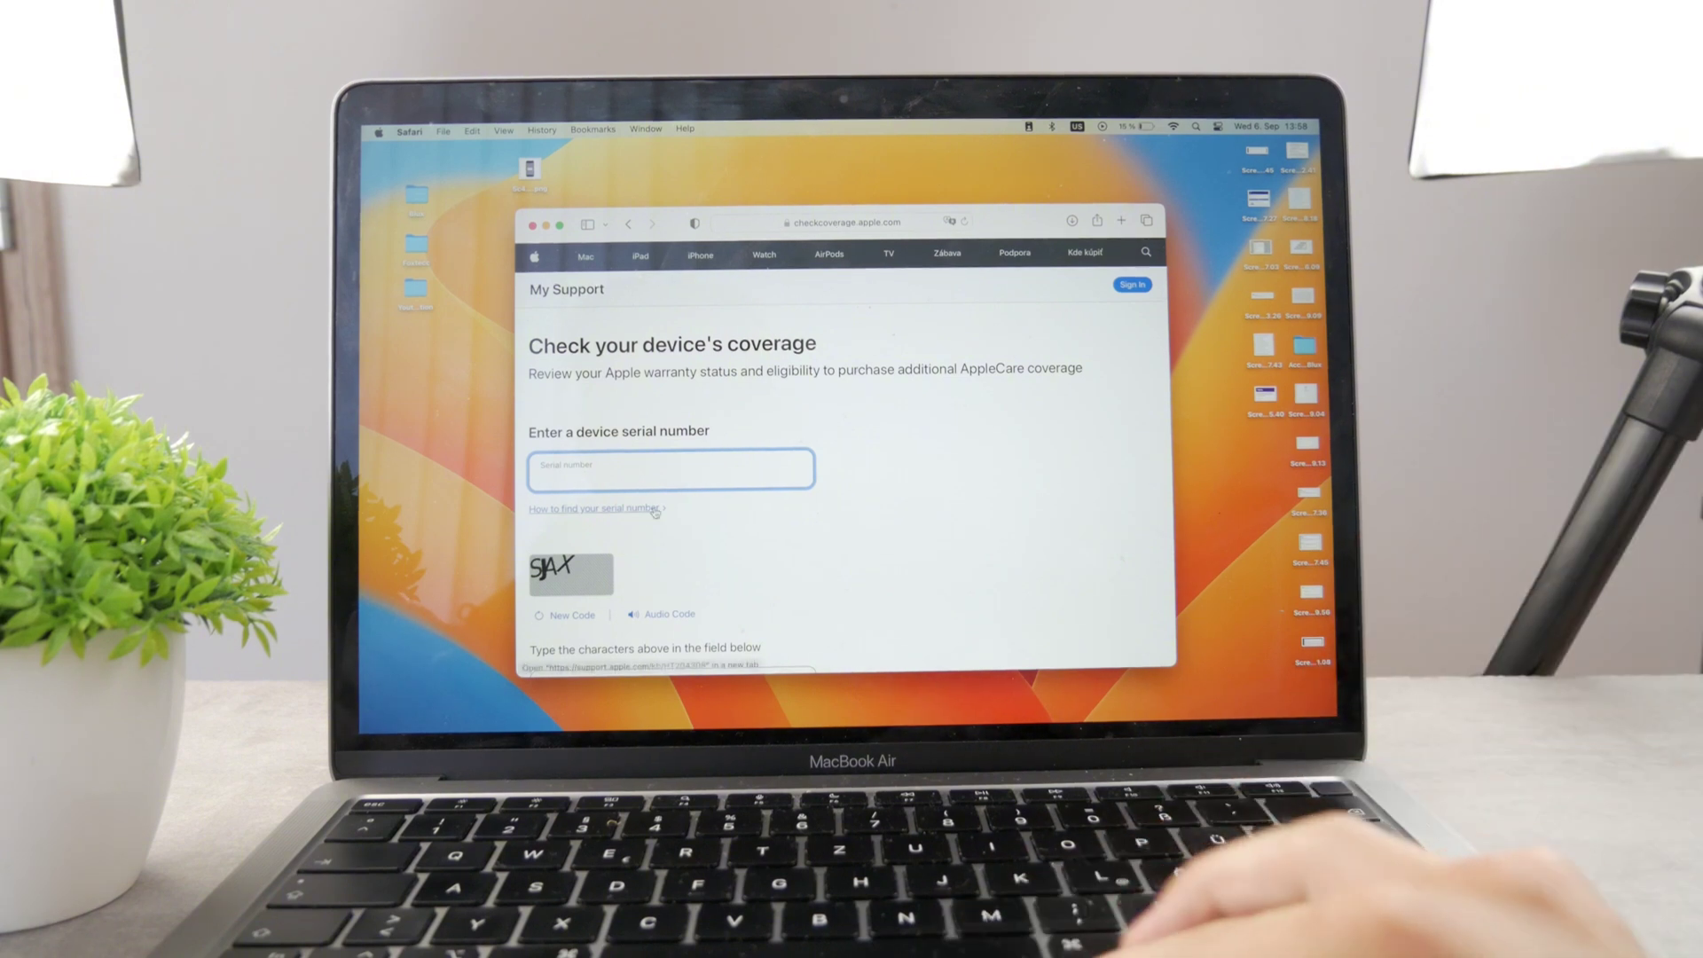
scroll(655, 506, "down", 1)
scroll(655, 513, "down", 3)
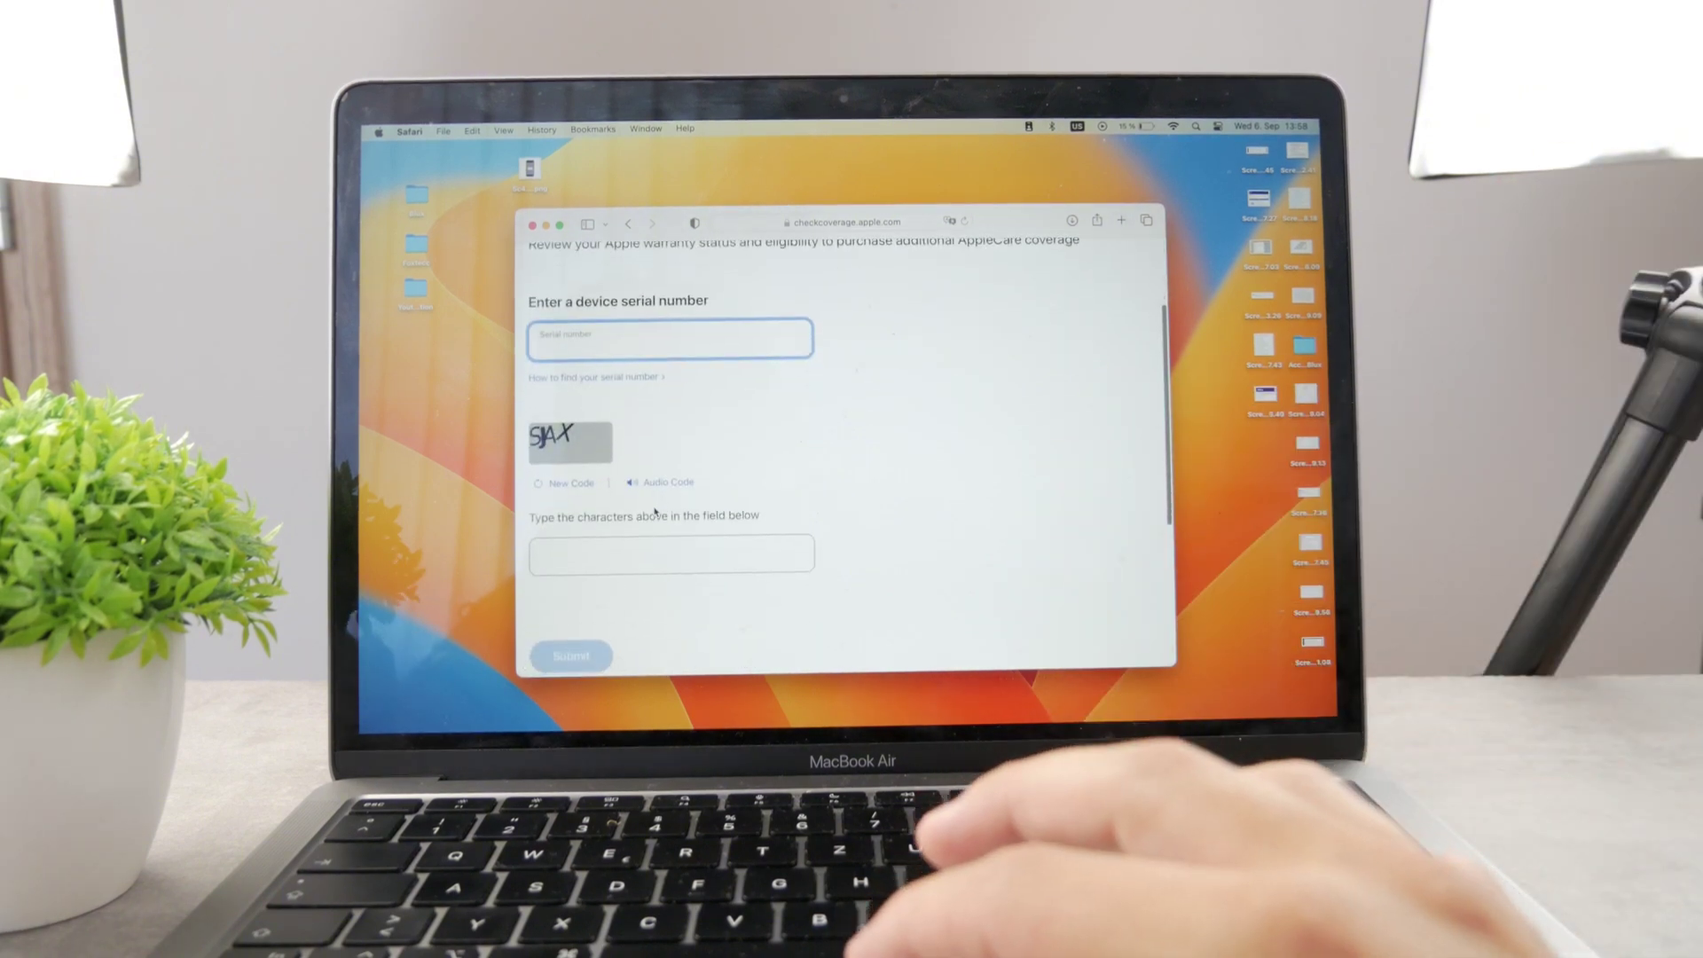
scroll(655, 510, "up", 4)
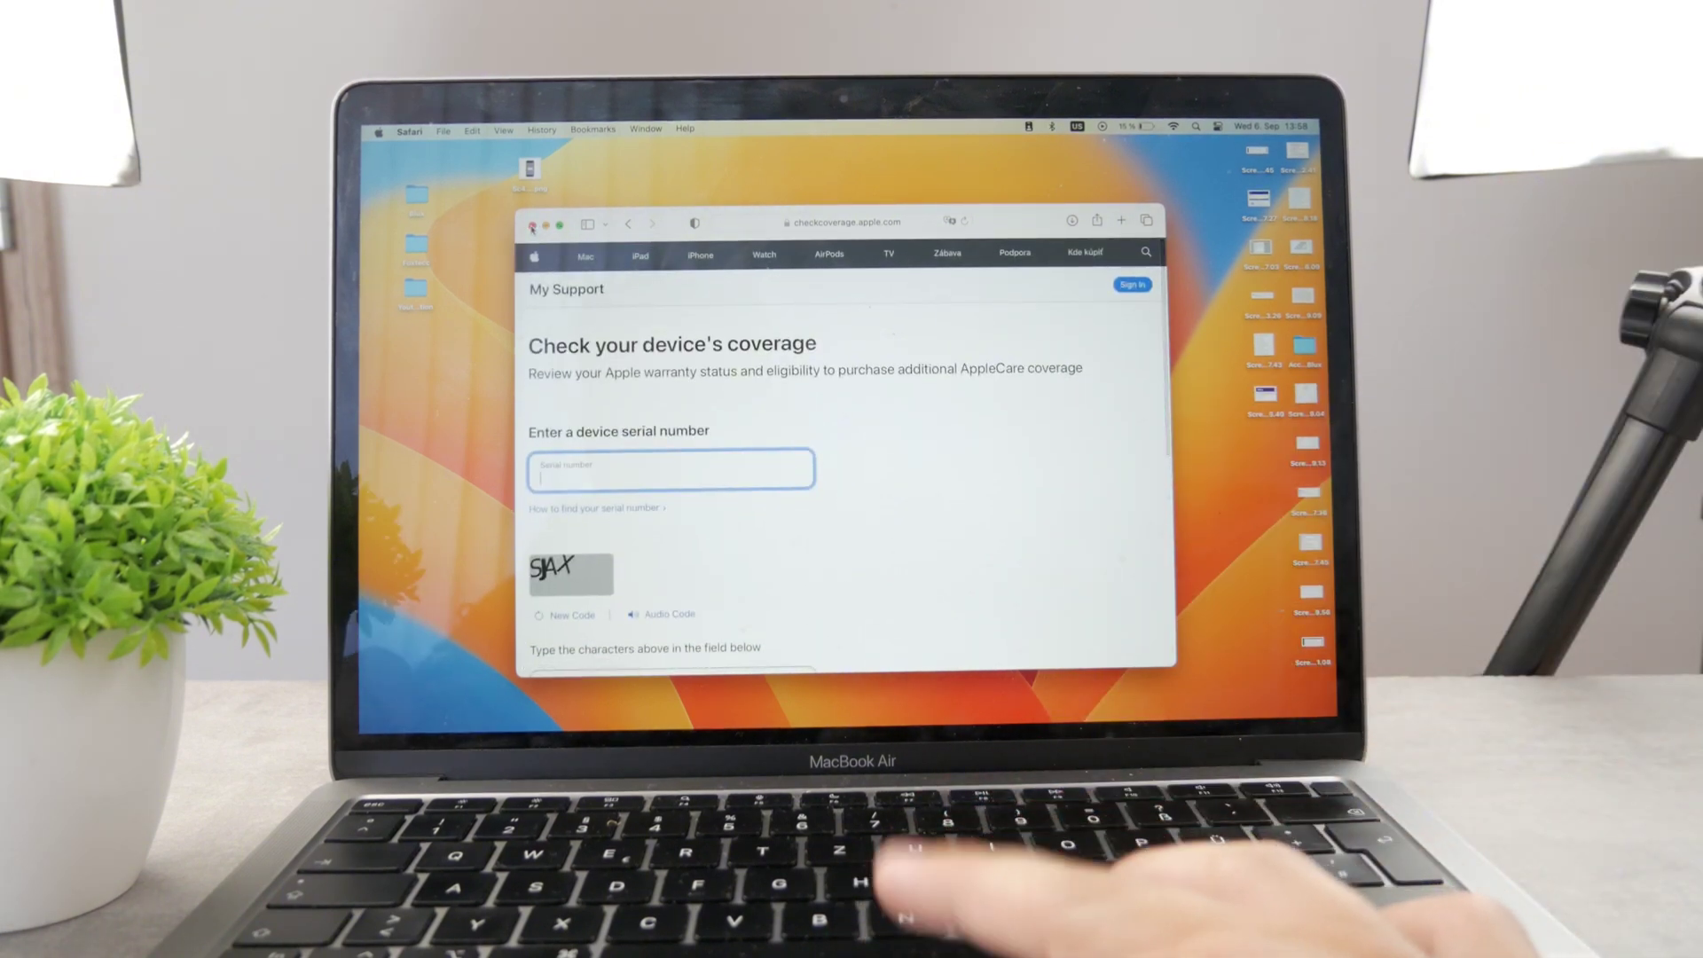
- Close the Safari window showing Apple's Check Coverage page with Cmd+W
key("super+w")
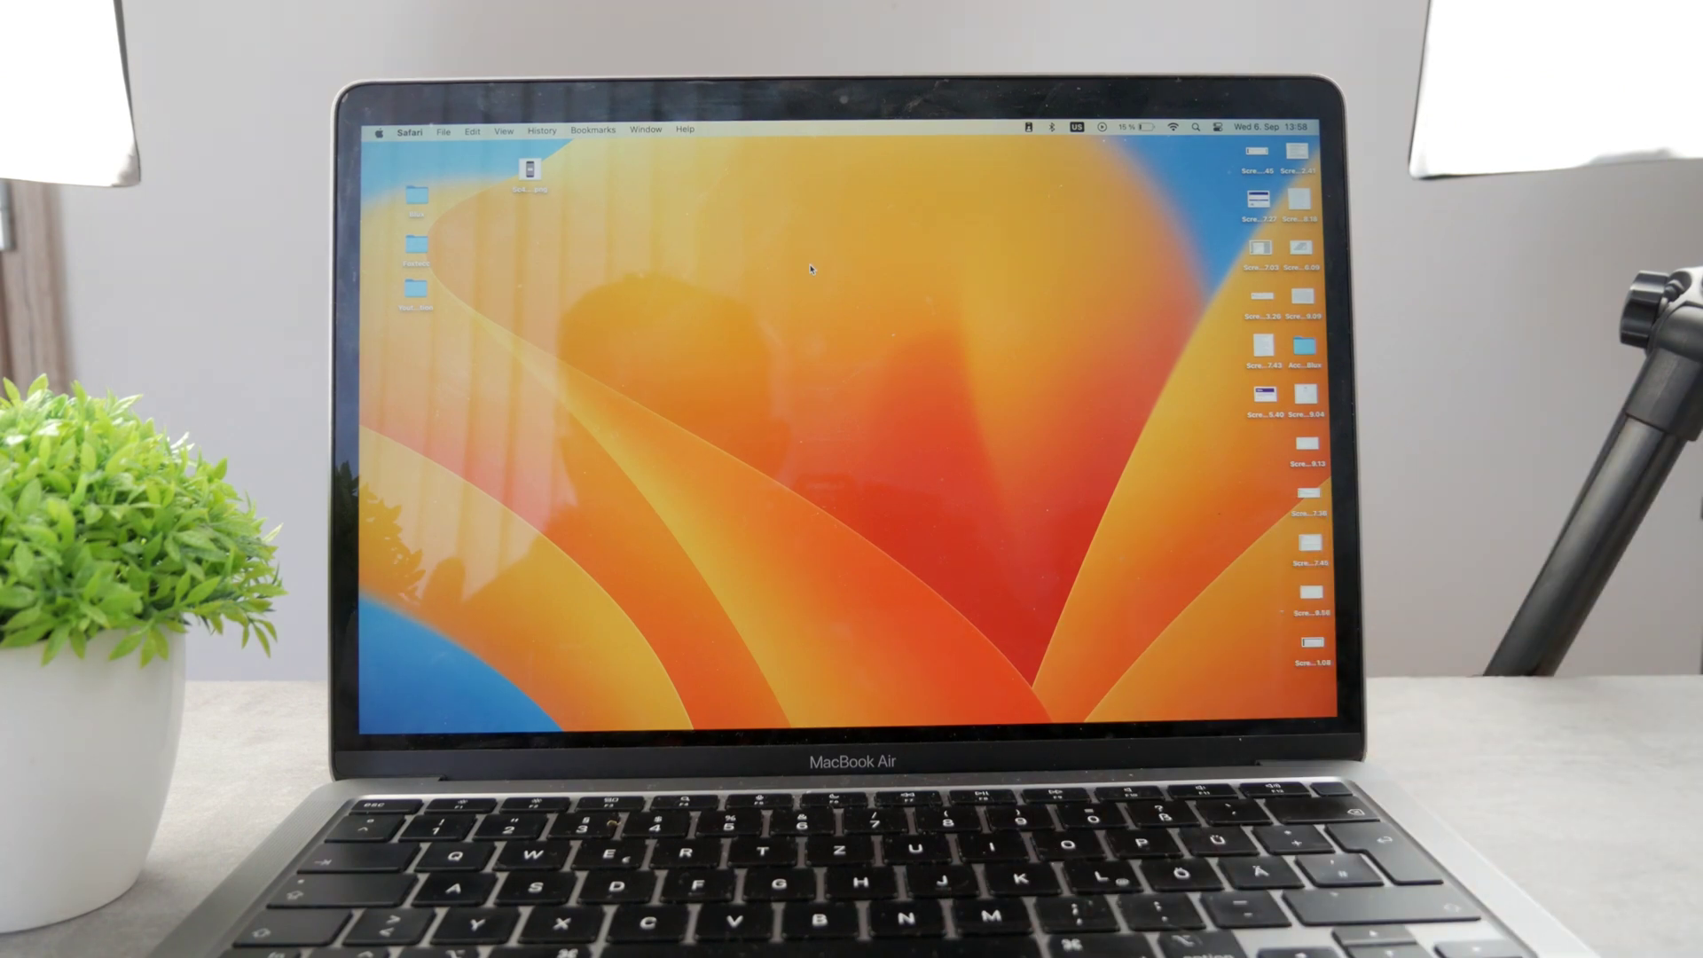